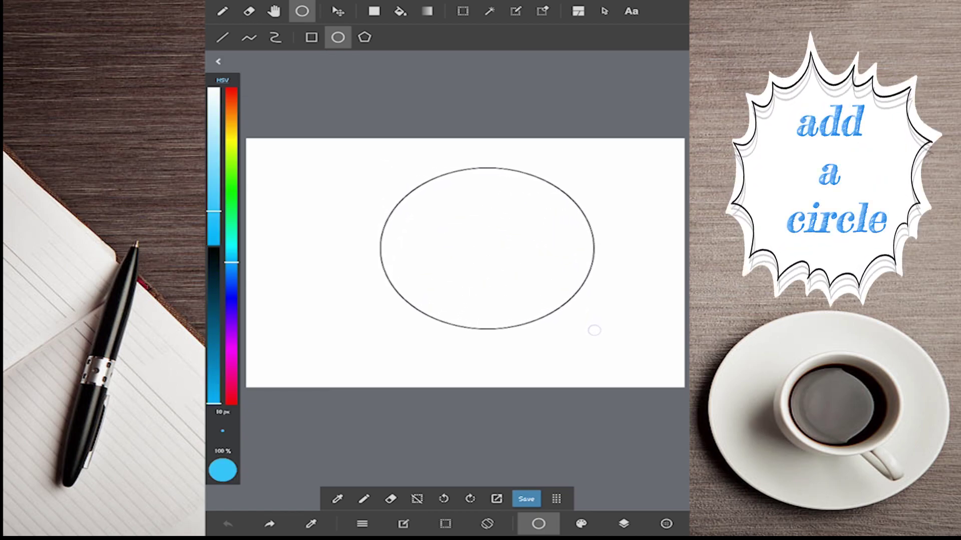
Enlarge the blue oval outline toward the lower right and reposition it on the canvas.
left_click_drag(594, 330, 602, 348)
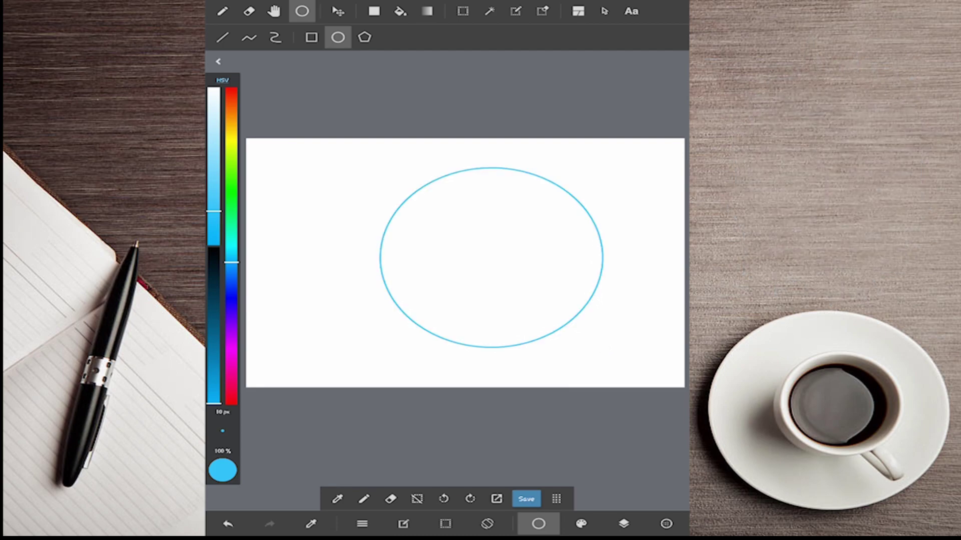
left_click(273, 12)
mouse_move(503, 286)
left_mouse_down()
mouse_move(463, 279)
mouse_move(511, 290)
mouse_move(499, 305)
left_mouse_up()
left_click(340, 10)
left_click(222, 11)
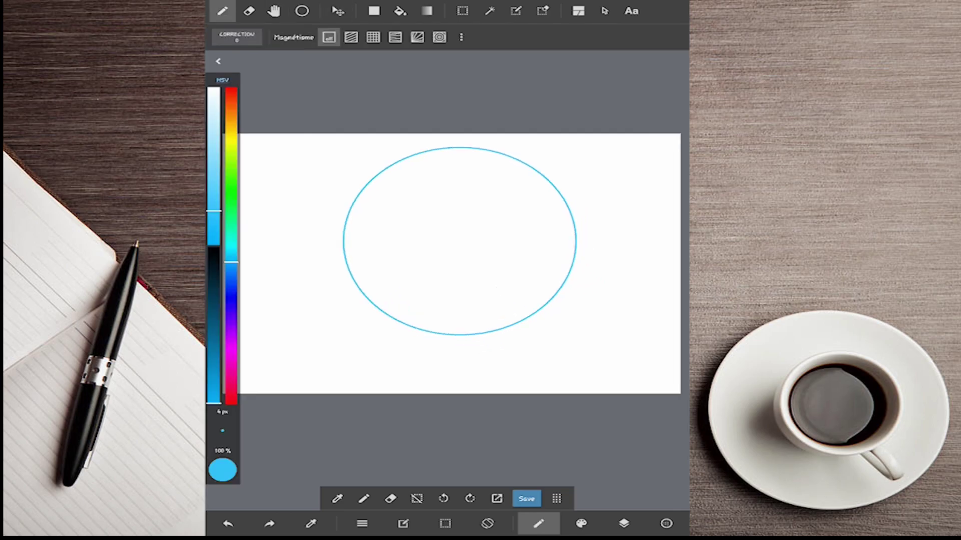
scroll(520, 280, "up", 3)
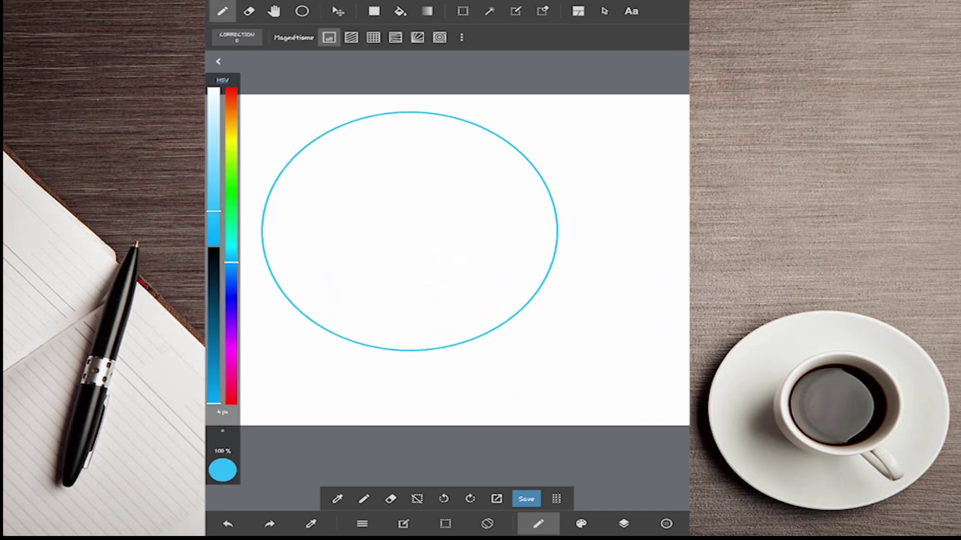
scroll(393, 274, "up", 2)
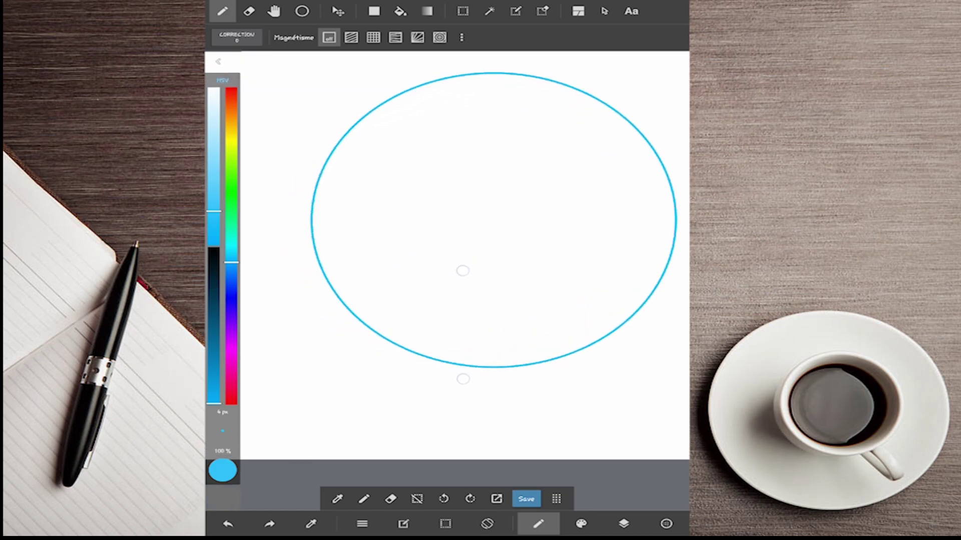
scroll(393, 274, "up", 3)
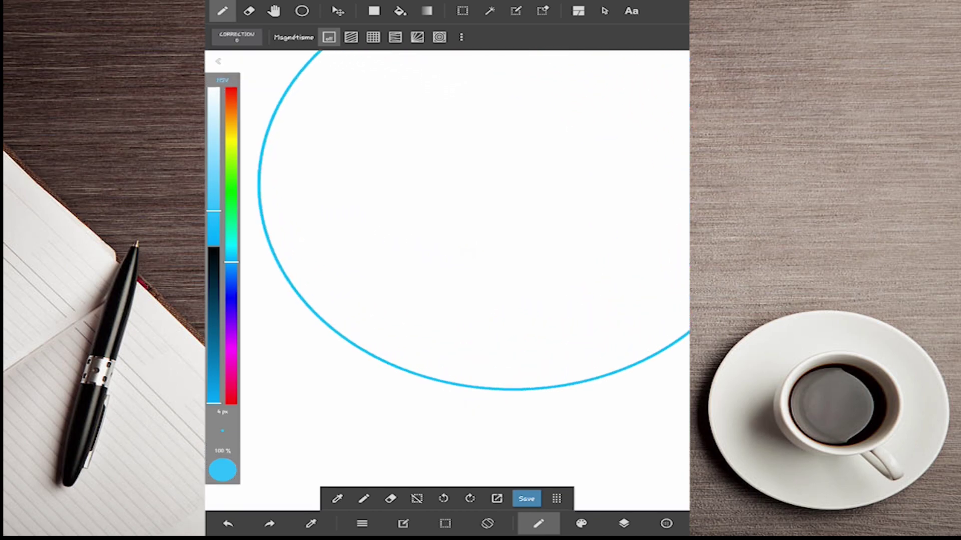
Fill the inside of the oval with solid light blue.
left_click(399, 11)
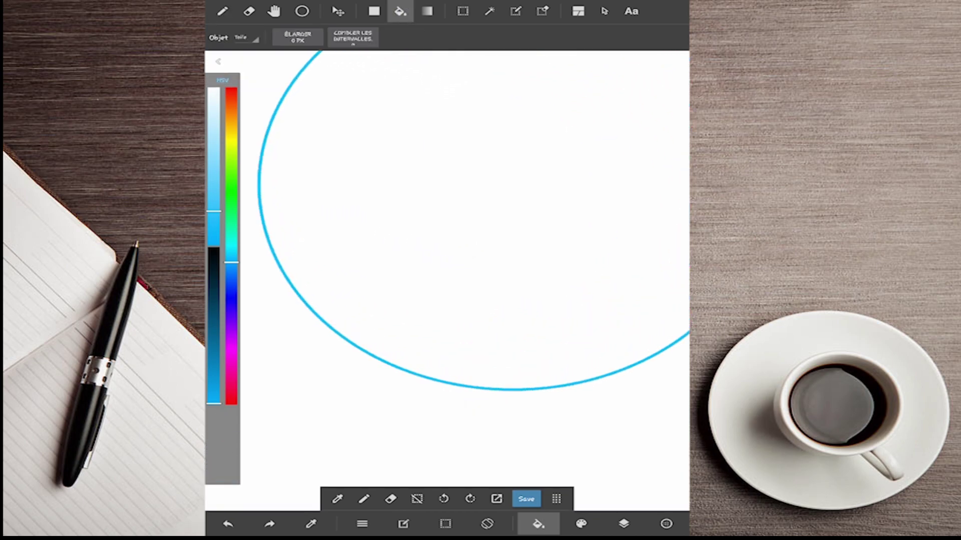
left_click(425, 146)
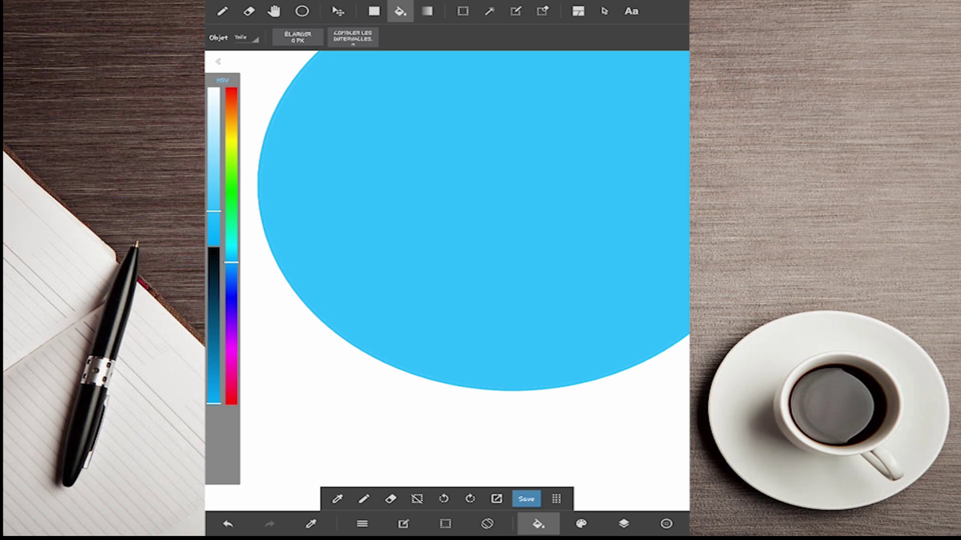
scroll(590, 310, "down", 3)
scroll(625, 280, "up", 2)
scroll(643, 300, "up", 2)
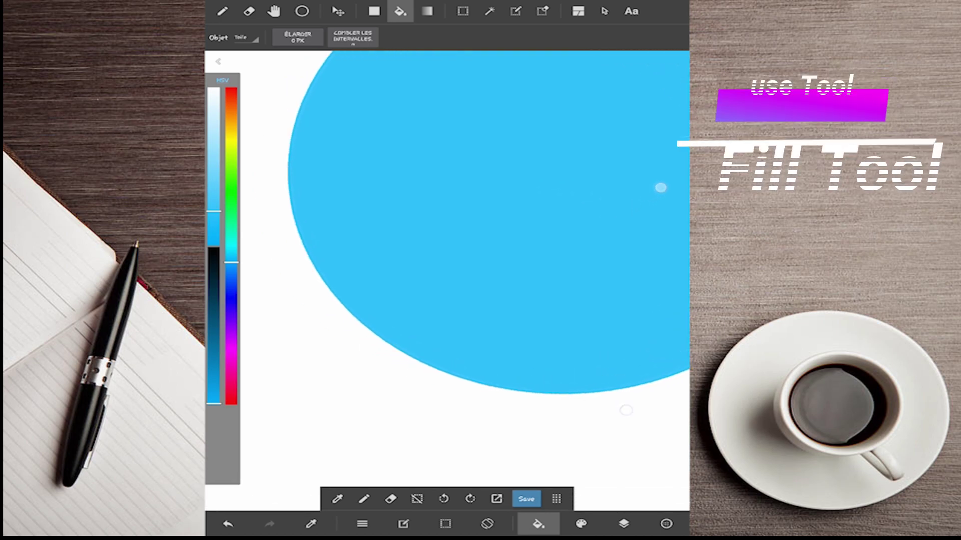
left_click(222, 11)
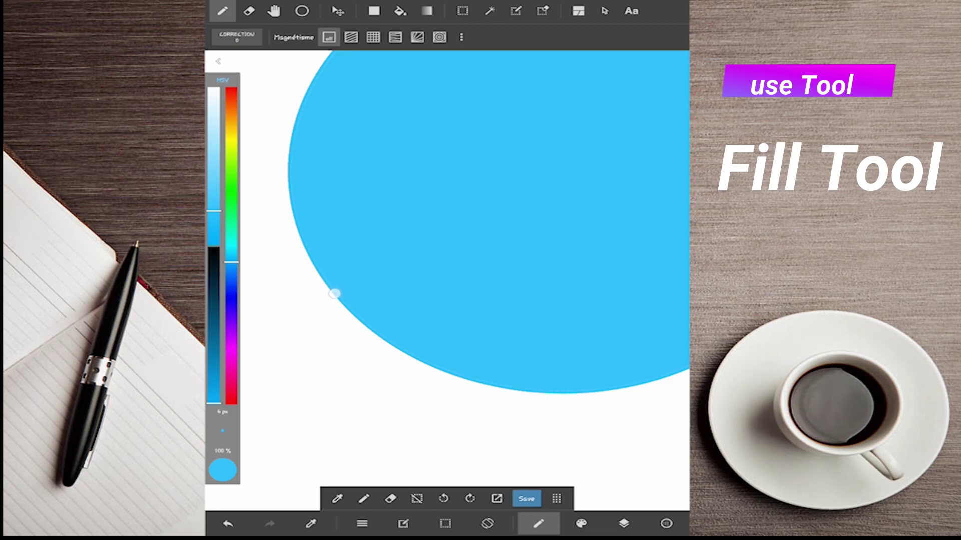
Draw drip outlines hanging from the circle's lower edge.
left_click_drag(341, 306, 345, 317)
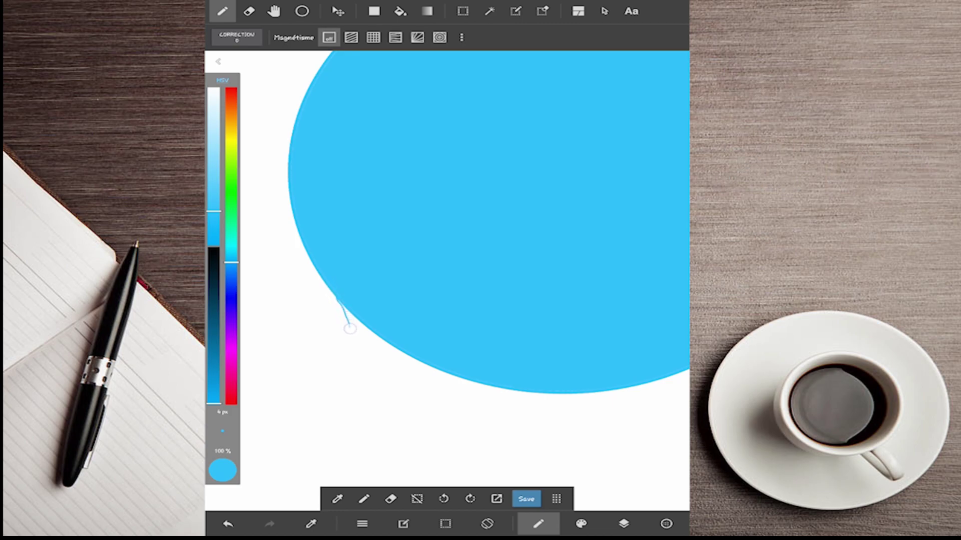
left_click_drag(360, 366, 418, 387)
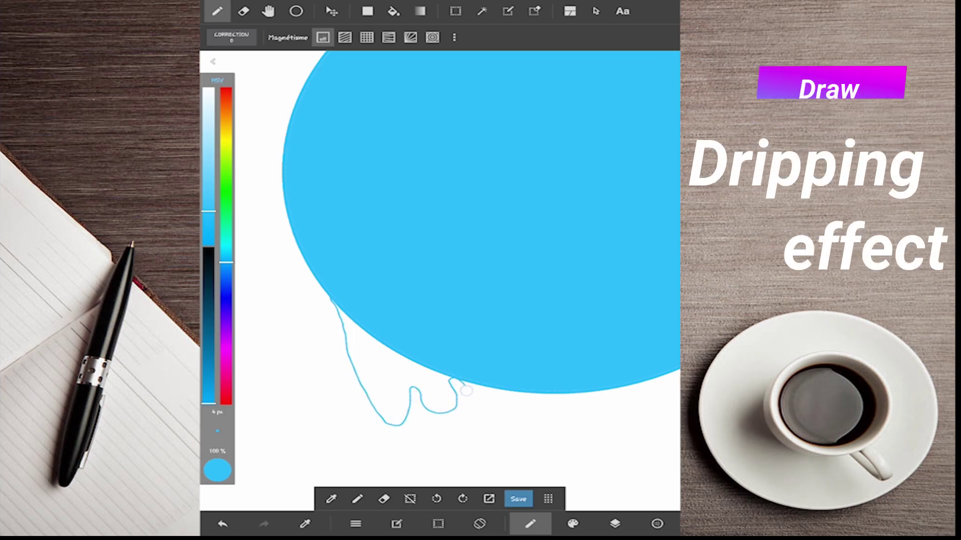
mouse_move(483, 382)
left_mouse_down()
mouse_move(530, 394)
mouse_move(581, 452)
left_mouse_up()
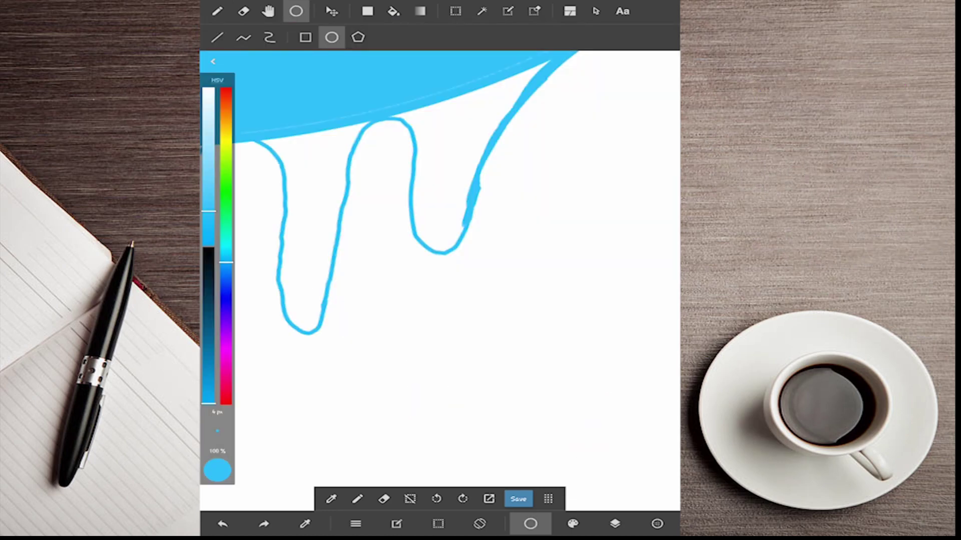
left_click_drag(419, 267, 459, 342)
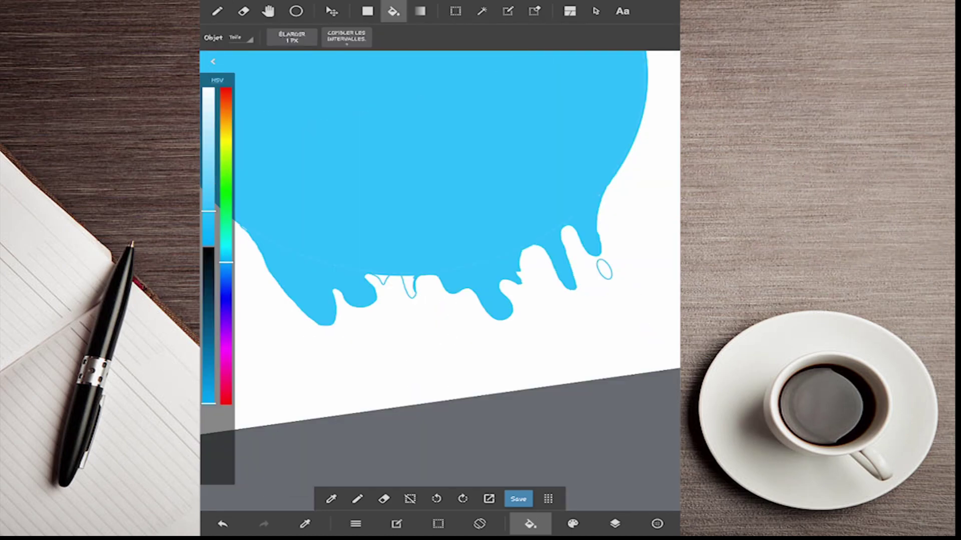
Fill the white gaps inside the drip outlines with solid blue.
scroll(441, 241, "down", 3)
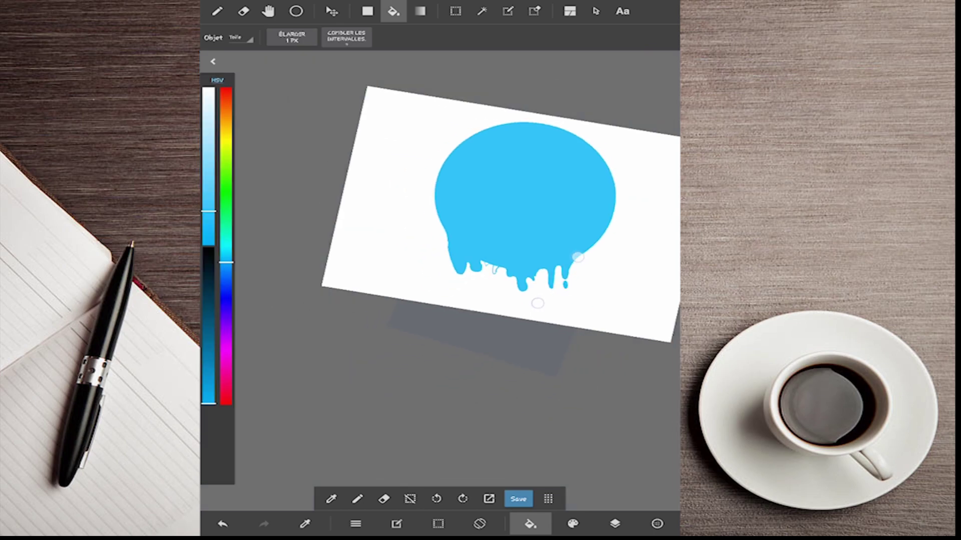
scroll(440, 241, "up", 5)
left_click(413, 192)
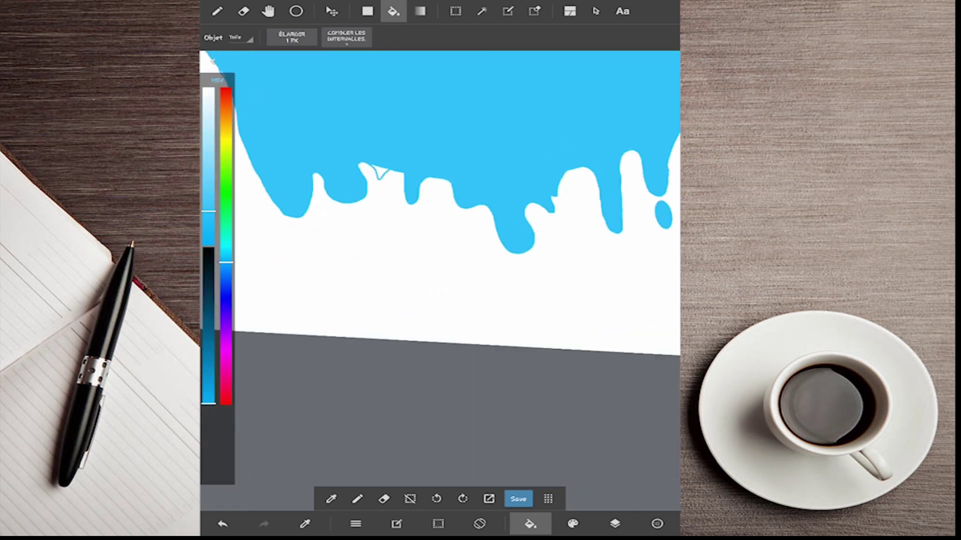
left_click(380, 172)
scroll(550, 225, "down", 5)
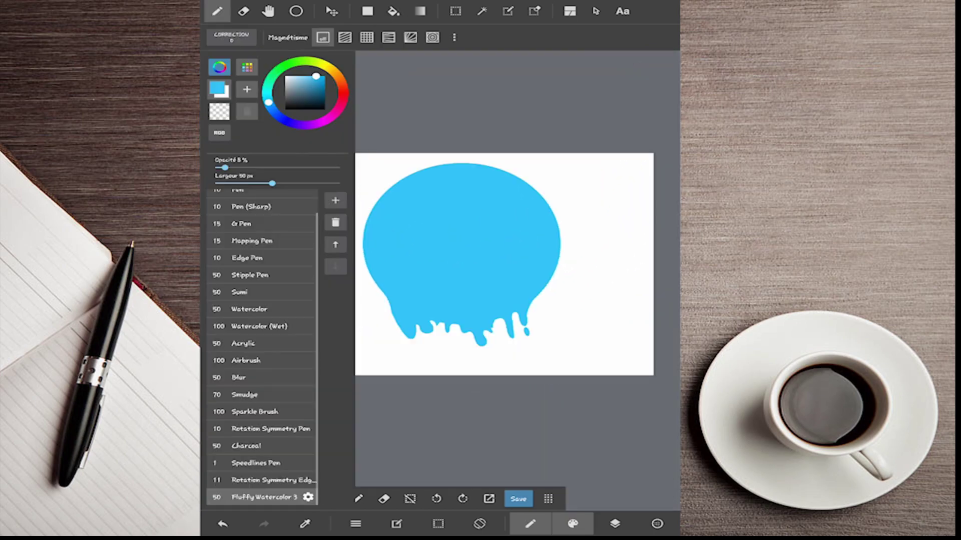
Add a new layer above the blob layer and level the canvas view.
left_click(615, 524)
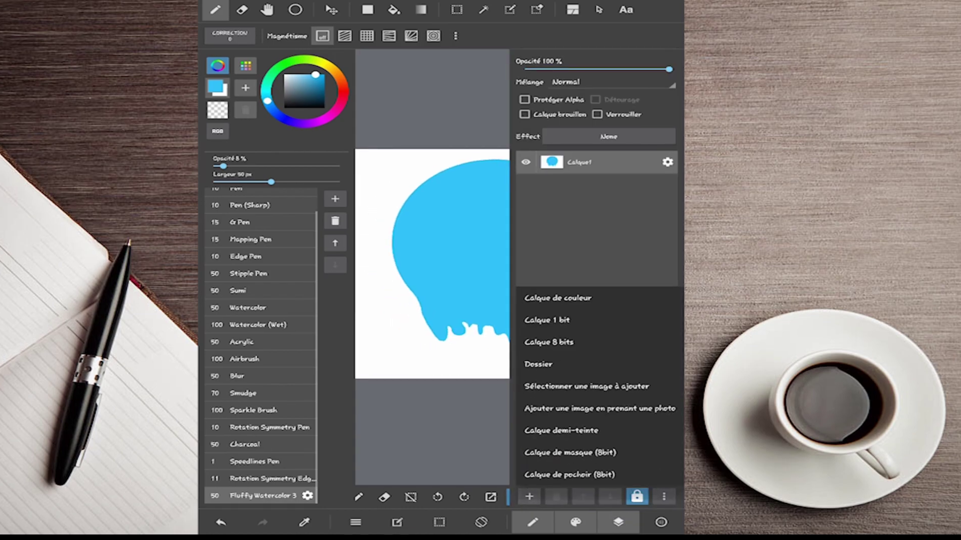
left_click(557, 298)
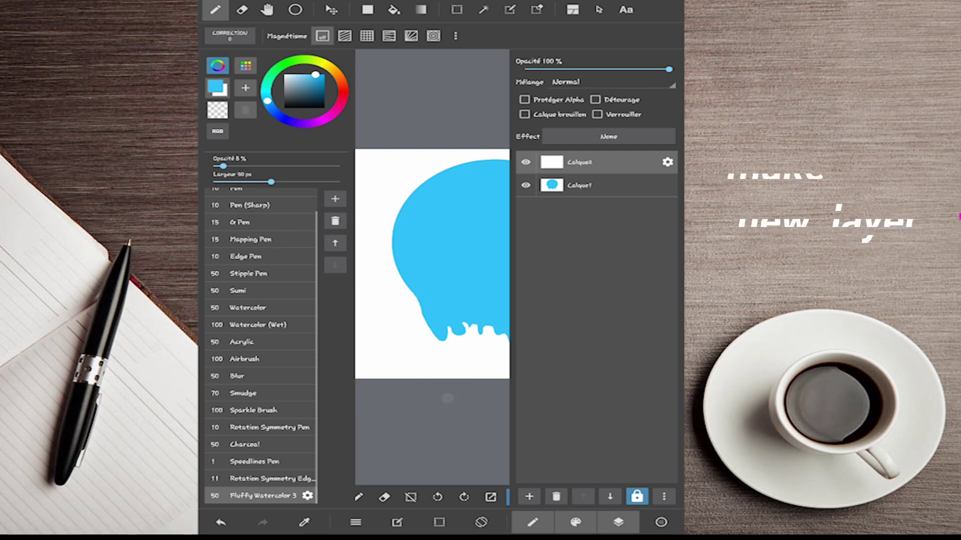
left_click(618, 522)
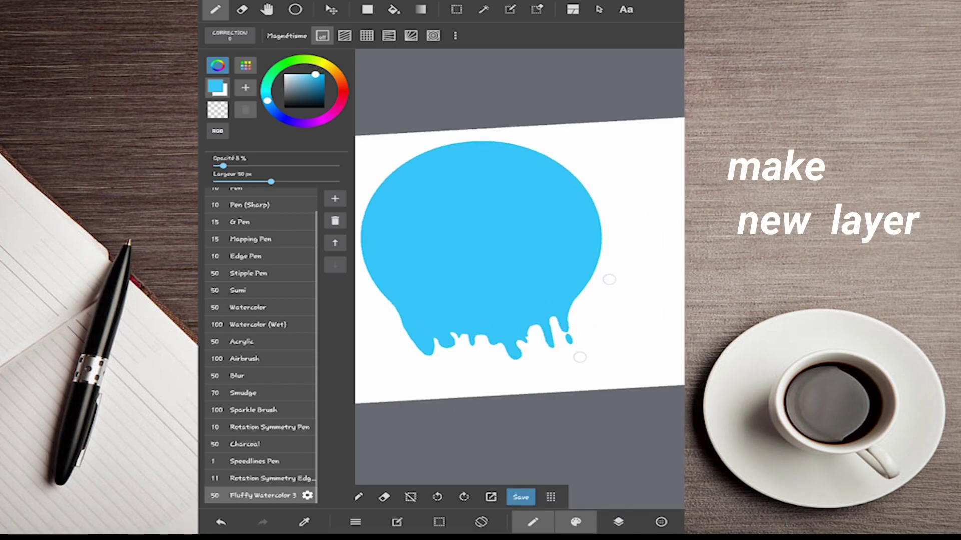
left_click(618, 523)
left_click_drag(571, 416, 583, 410)
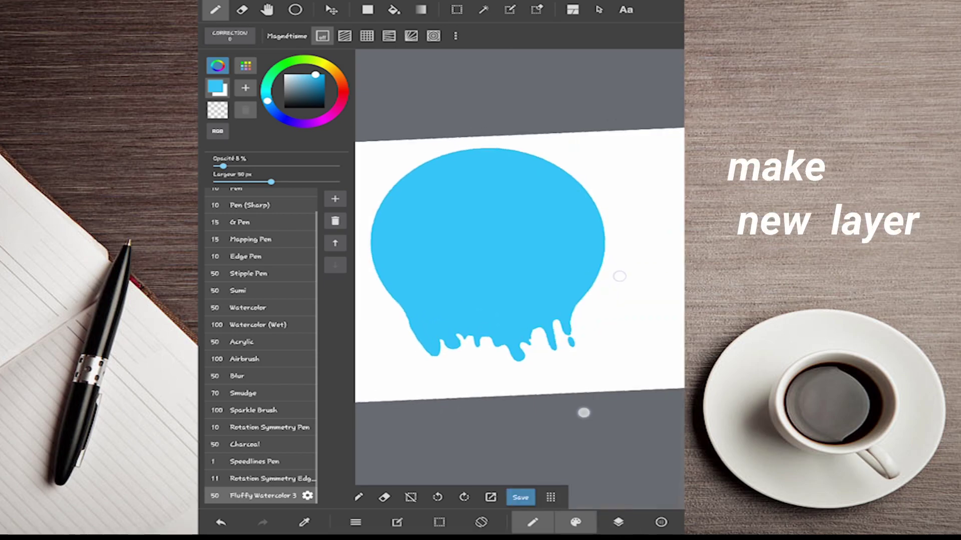
Magic-wand select the detached blue drop, then add the big blue blob to the selection.
left_click(483, 10)
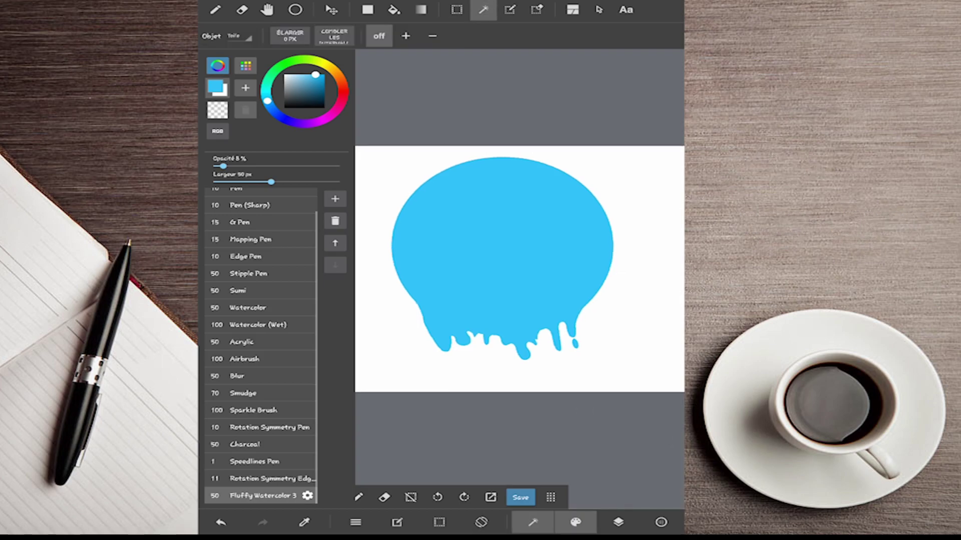
left_click(640, 360)
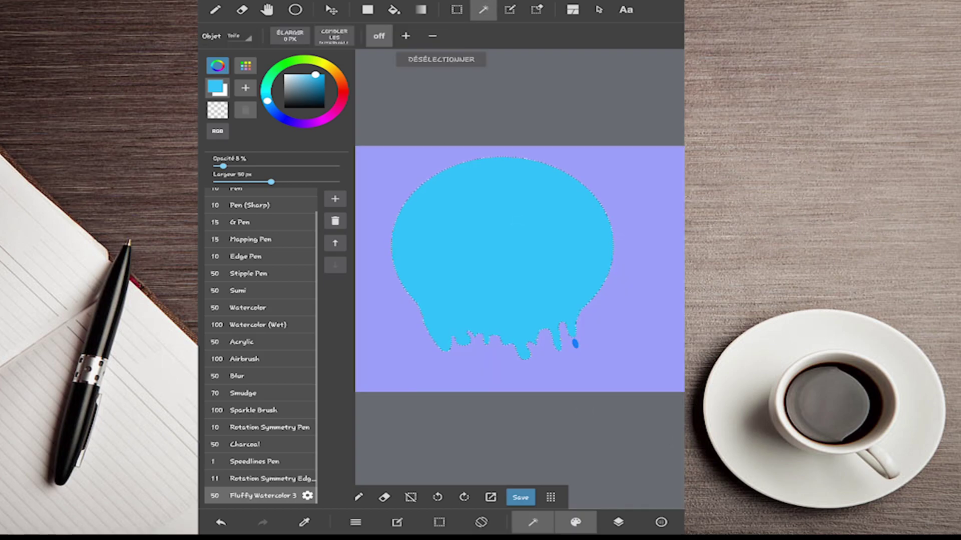
scroll(520, 271, "up", 2)
scroll(521, 270, "up", 3)
left_click(542, 321)
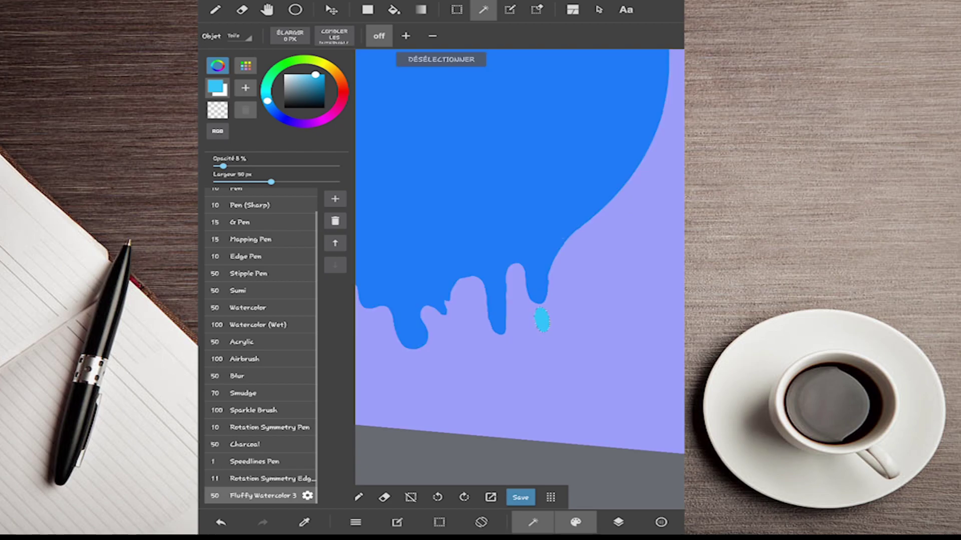
left_click(406, 36)
left_click(500, 150)
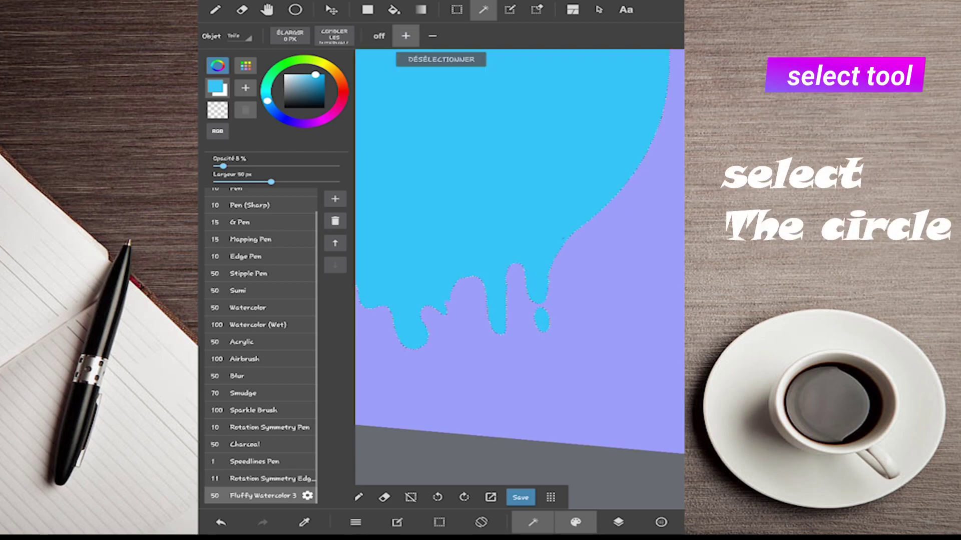
scroll(560, 295, "down", 2)
scroll(570, 310, "down", 3)
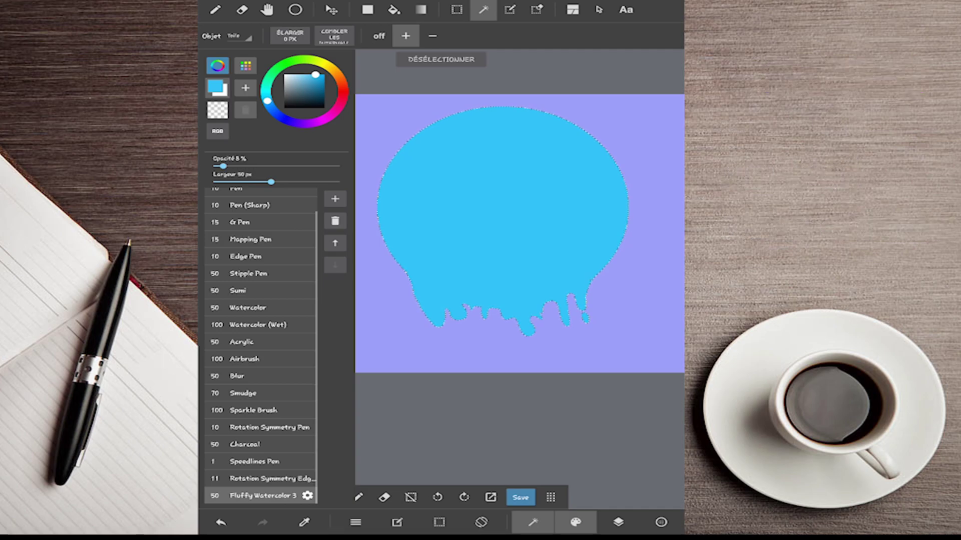
Switch to the brush and pick a blue paint colour.
left_click(570, 522)
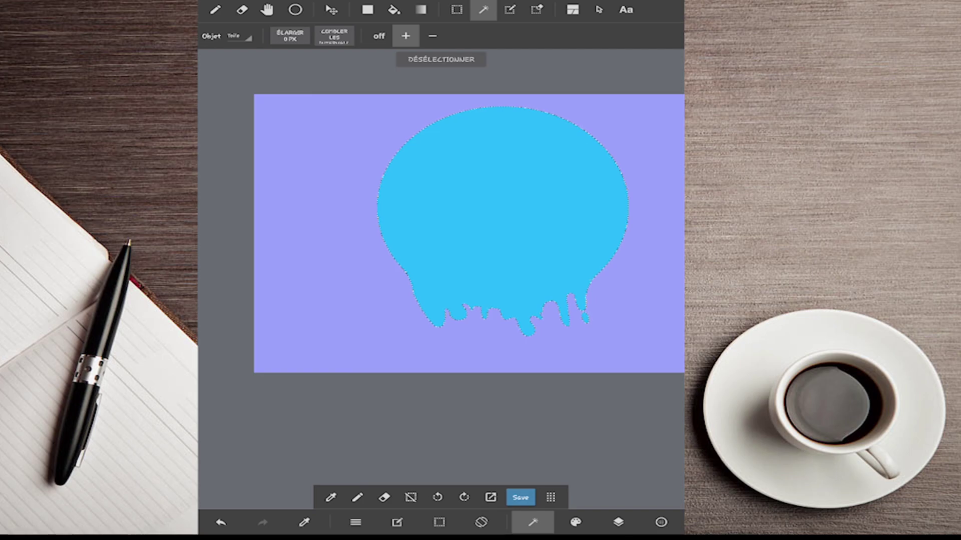
left_click(215, 9)
left_click(228, 260)
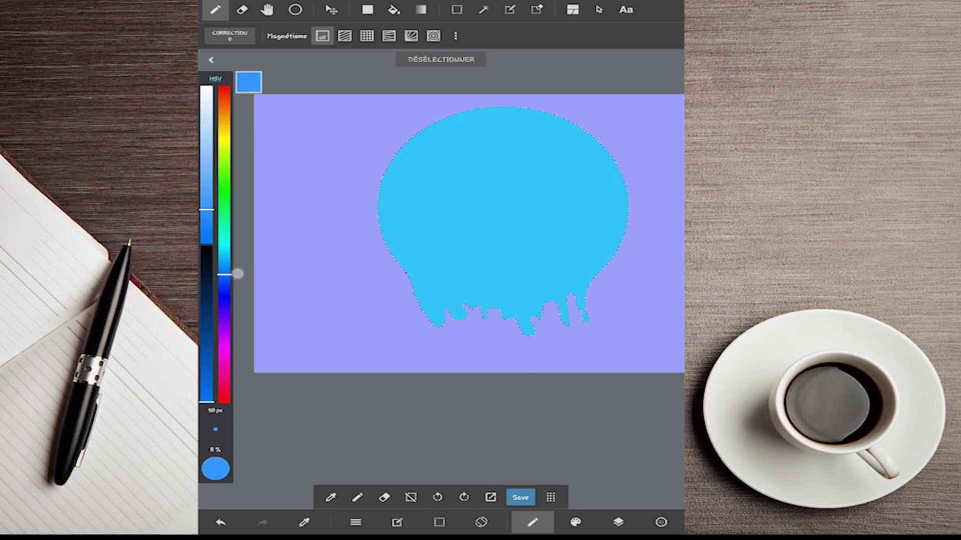
Set a deeper blue and adjust the brush size, undoing a faint test stroke.
left_click_drag(236, 272, 236, 274)
left_click(222, 427)
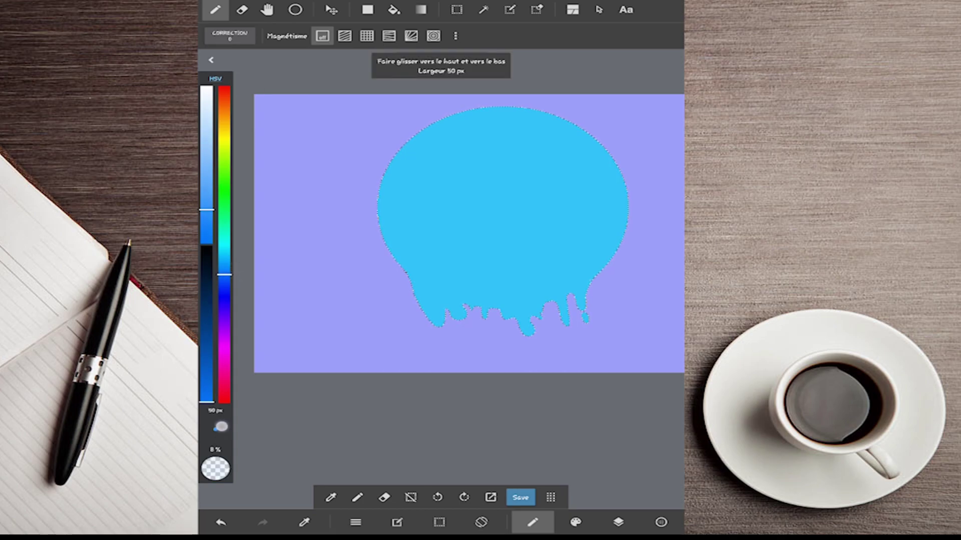
left_click_drag(221, 423, 221, 440)
left_click(456, 126)
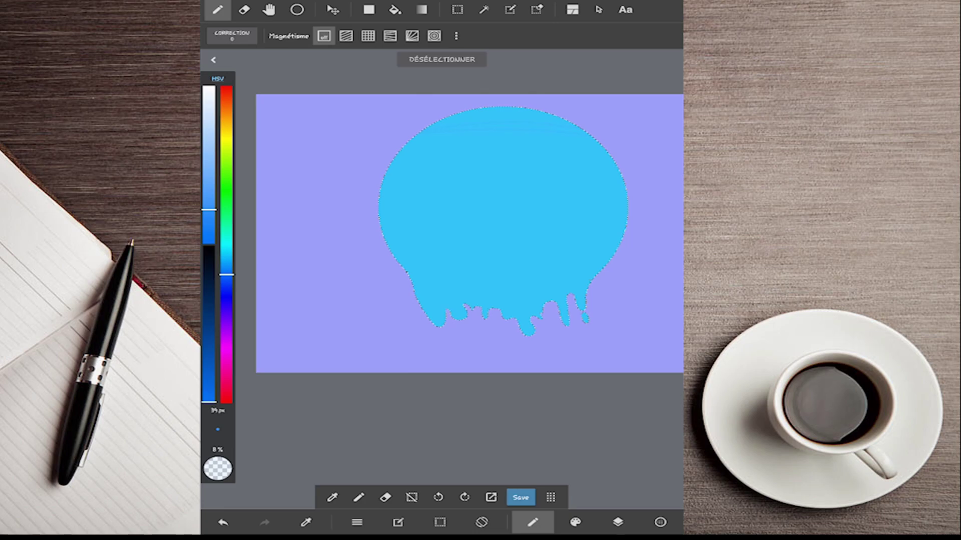
left_click(223, 522)
left_click(581, 134)
Paint darker blue watercolour bands across the blob's top, middle and lower drips.
mouse_move(365, 135)
left_mouse_down()
mouse_move(528, 122)
mouse_move(617, 150)
left_mouse_up()
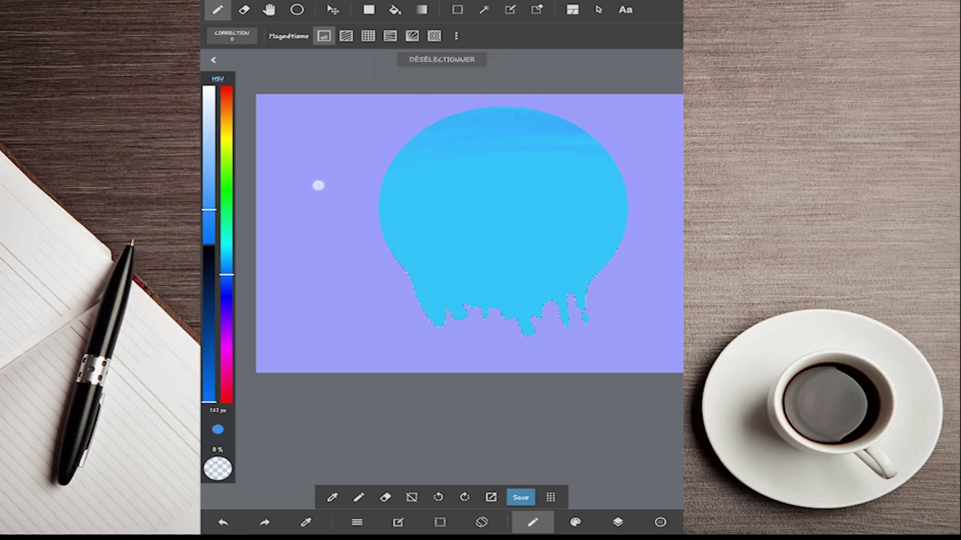
mouse_move(317, 184)
left_mouse_down()
mouse_move(619, 156)
mouse_move(335, 175)
mouse_move(592, 165)
mouse_move(343, 218)
mouse_move(569, 192)
mouse_move(494, 202)
left_mouse_up()
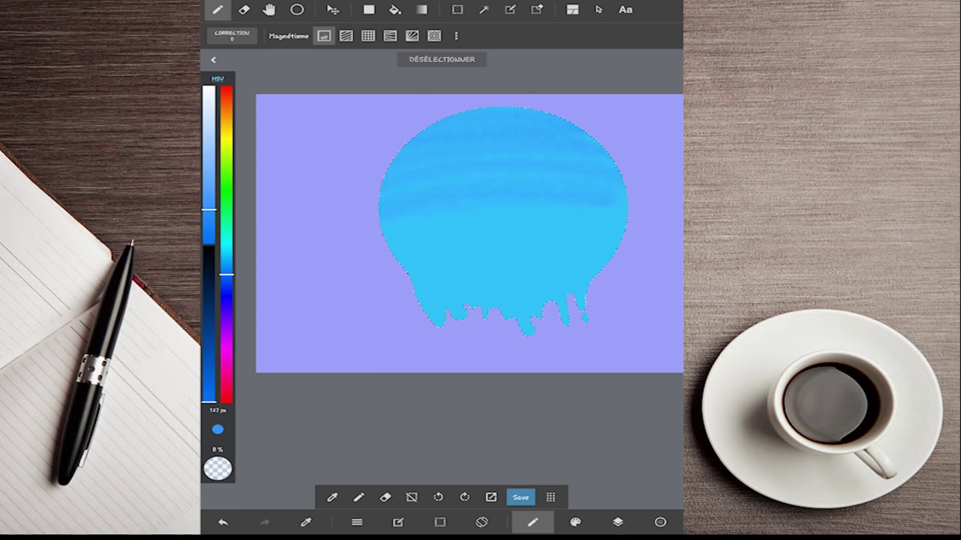
mouse_move(598, 180)
left_mouse_down()
mouse_move(637, 178)
mouse_move(358, 182)
mouse_move(401, 152)
mouse_move(576, 161)
mouse_move(419, 130)
mouse_move(450, 107)
mouse_move(579, 140)
mouse_move(447, 186)
mouse_move(430, 214)
left_mouse_up()
mouse_move(578, 305)
left_mouse_down()
mouse_move(622, 326)
mouse_move(382, 305)
mouse_move(452, 298)
mouse_move(469, 282)
mouse_move(494, 281)
mouse_move(499, 297)
mouse_move(467, 302)
mouse_move(454, 326)
mouse_move(491, 328)
mouse_move(427, 322)
mouse_move(577, 262)
mouse_move(544, 279)
mouse_move(386, 263)
mouse_move(444, 276)
mouse_move(444, 303)
mouse_move(477, 326)
left_mouse_up()
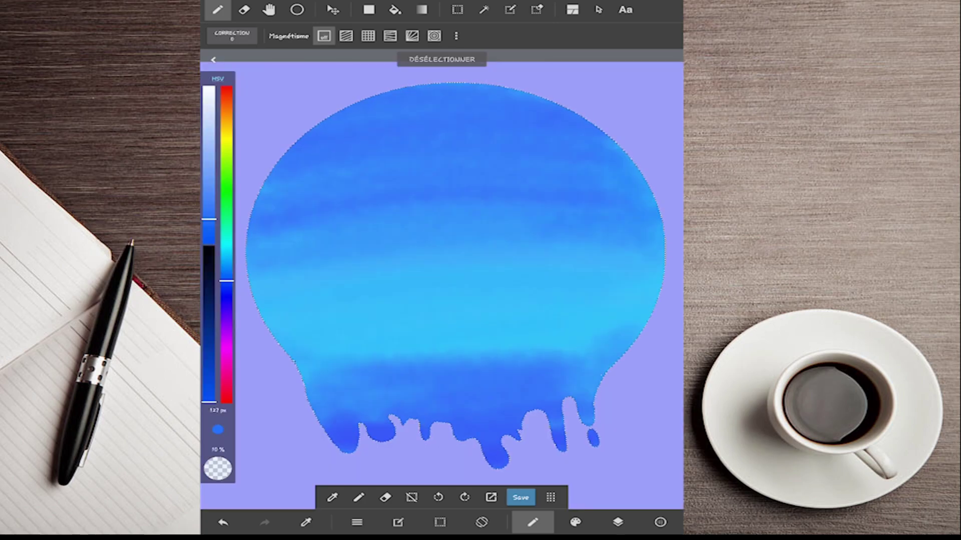
Draw a straight black horizon line across the circle with the plain pen.
left_click(575, 522)
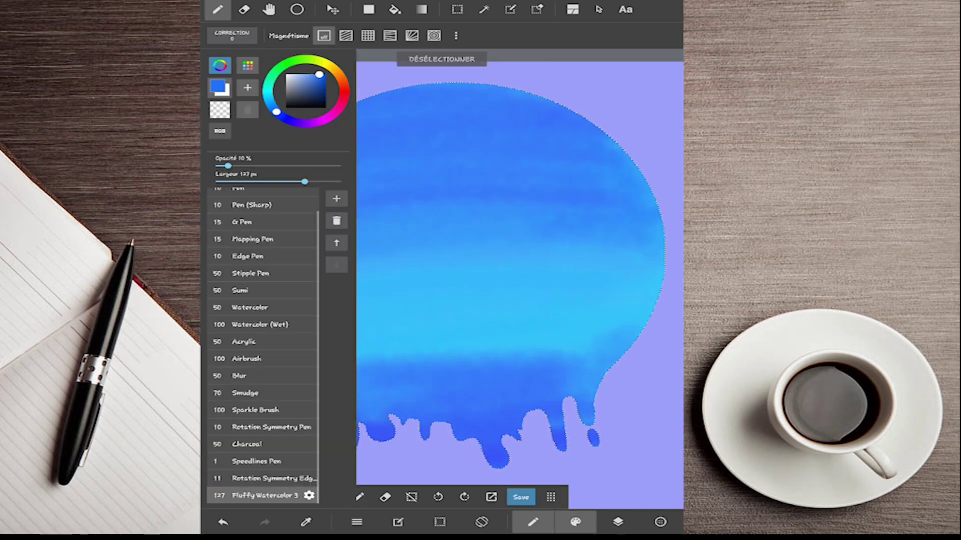
scroll(268, 315, "up", 2)
left_click(245, 213)
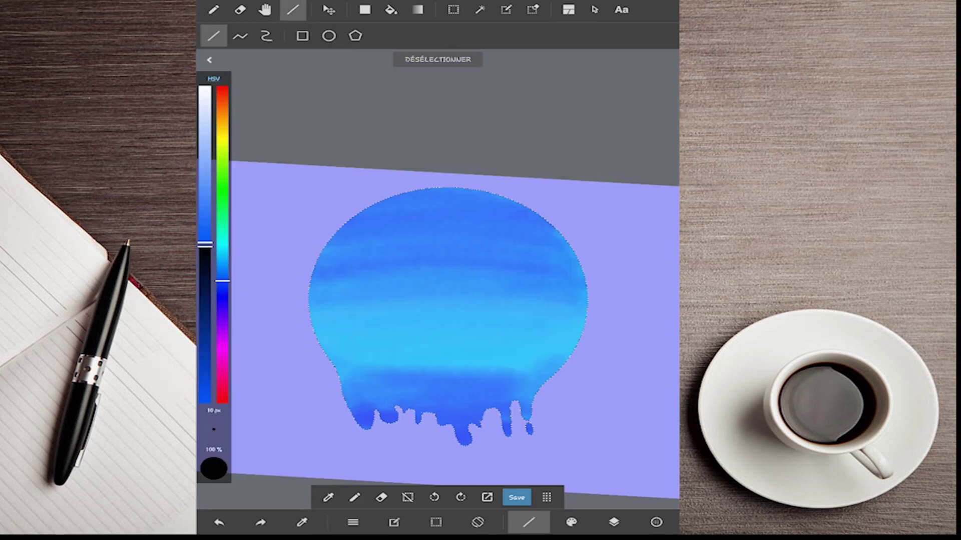
left_click_drag(242, 297, 659, 316)
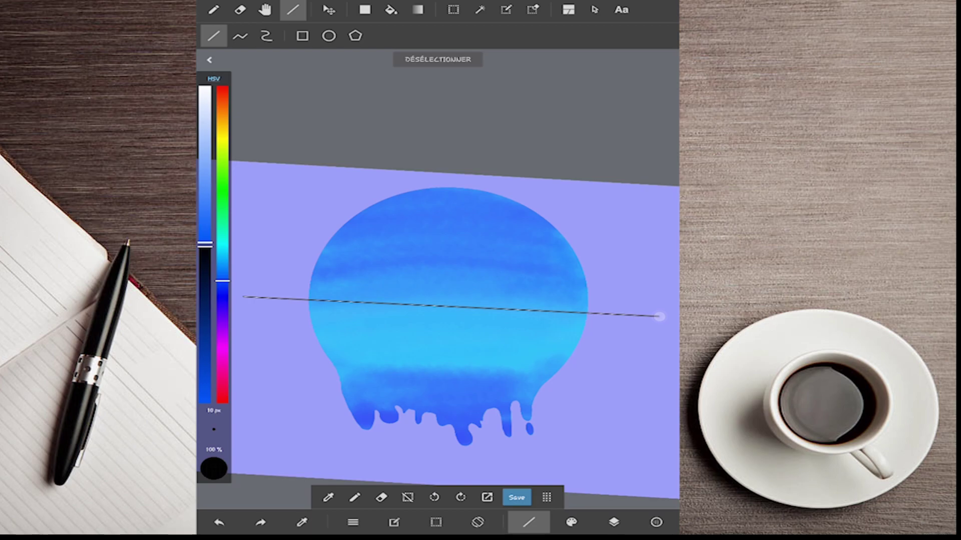
left_click_drag(659, 316, 659, 316)
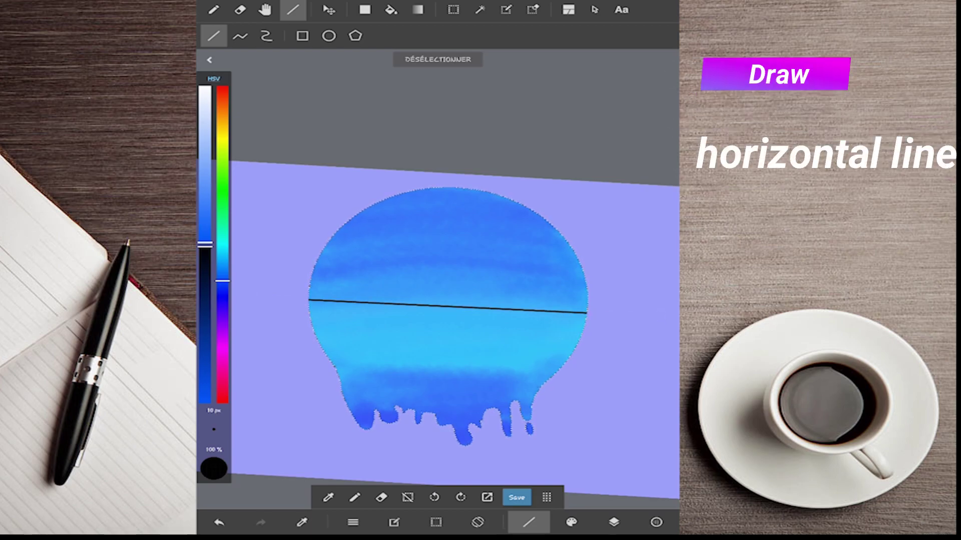
Set the brush colour to purple and lower its opacity to about 40%.
left_click_drag(205, 245, 205, 402)
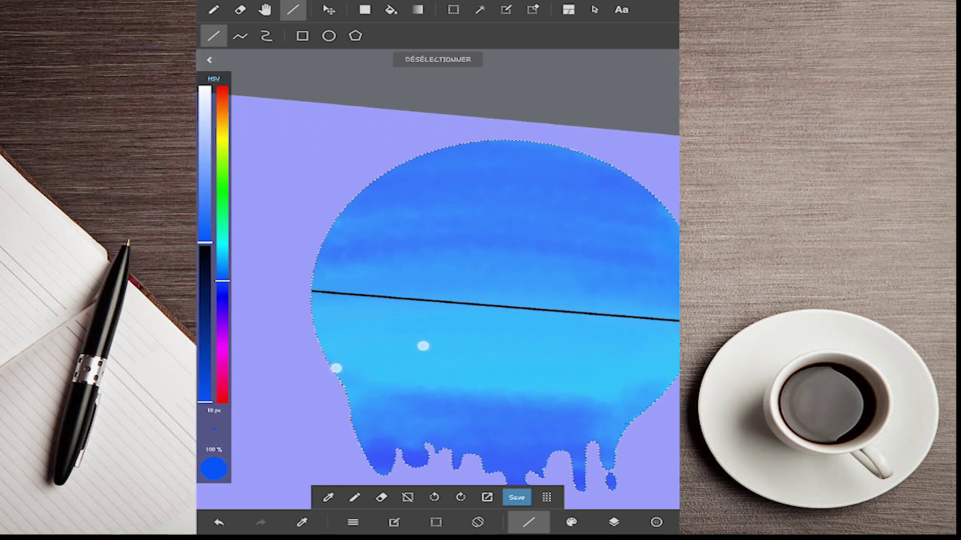
scroll(380, 360, "up", 5)
left_click_drag(222, 281, 223, 320)
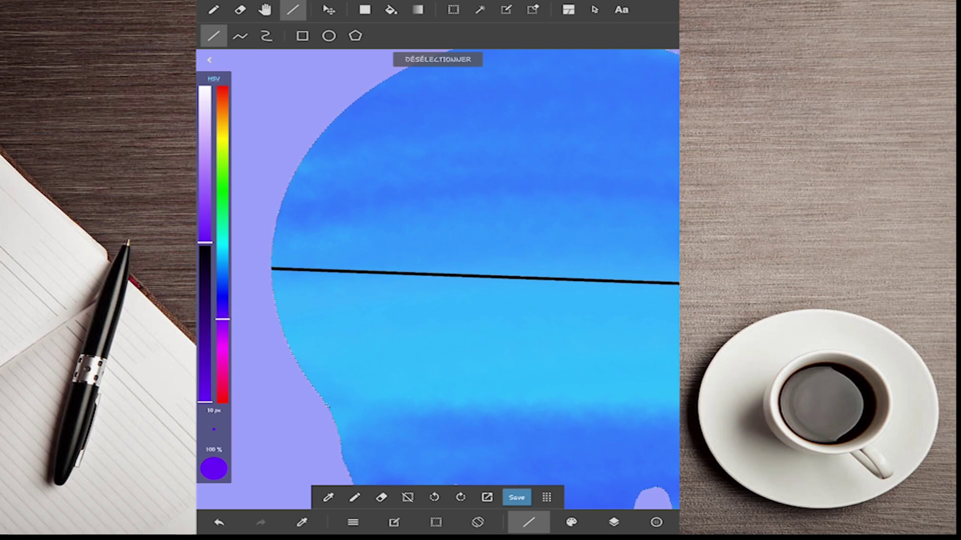
left_click_drag(214, 466, 213, 499)
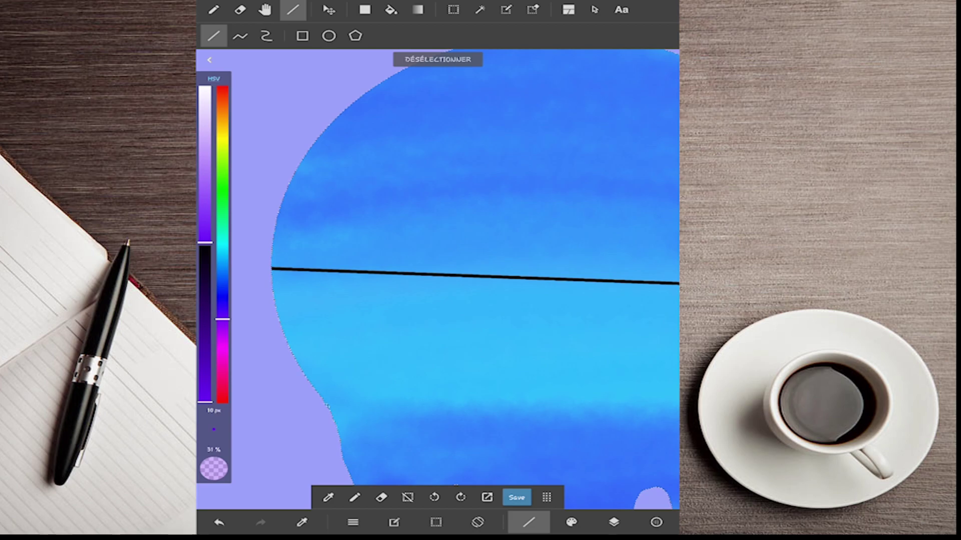
Sketch two purple mountain peak outlines above the horizon line.
left_click(354, 498)
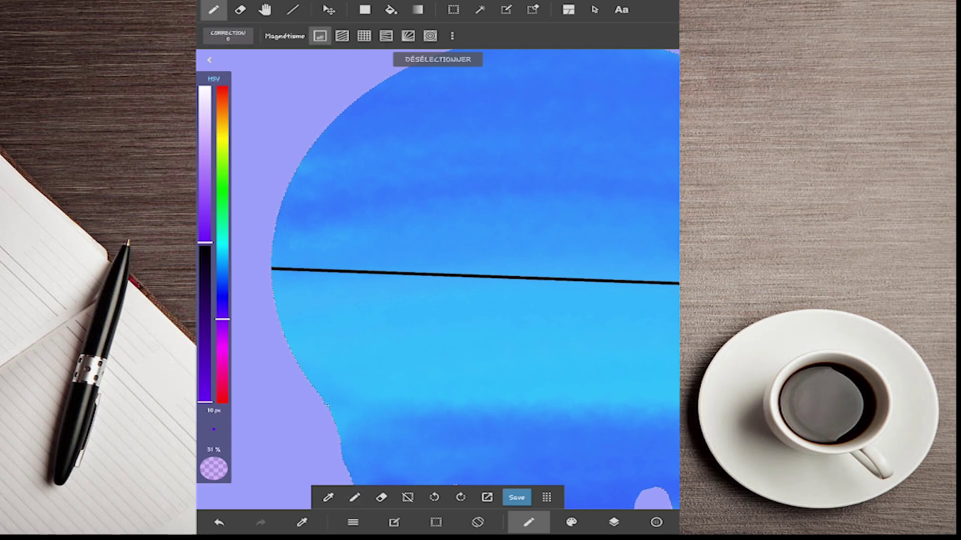
mouse_move(275, 267)
left_mouse_down()
mouse_move(359, 242)
mouse_move(390, 272)
mouse_move(444, 264)
mouse_move(486, 209)
mouse_move(597, 281)
left_mouse_up()
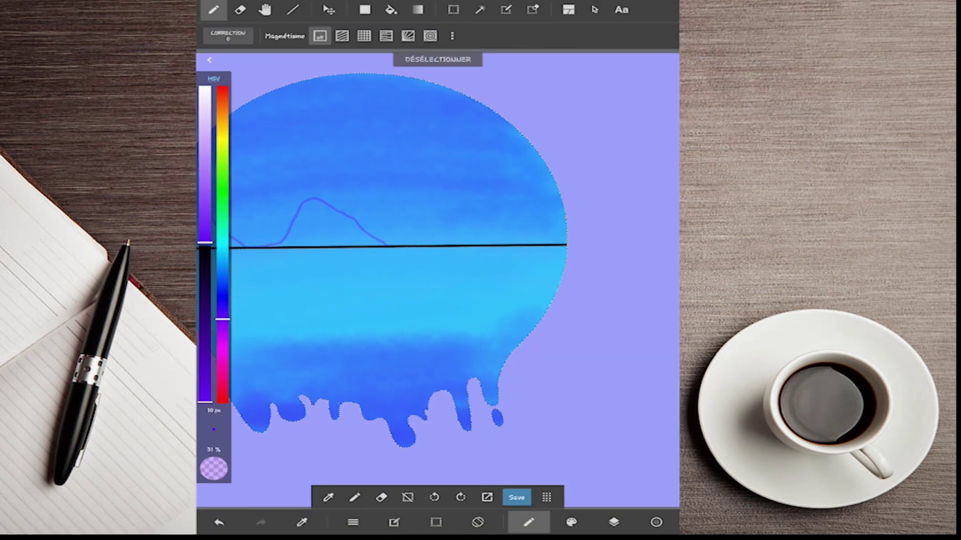
mouse_move(390, 245)
left_mouse_down()
mouse_move(408, 230)
mouse_move(473, 211)
mouse_move(495, 229)
mouse_move(551, 241)
mouse_move(580, 207)
mouse_move(470, 253)
left_mouse_up()
Darken the upper sky and bottom drips with Fluffy Watercolor 3 purple wash.
left_click(571, 523)
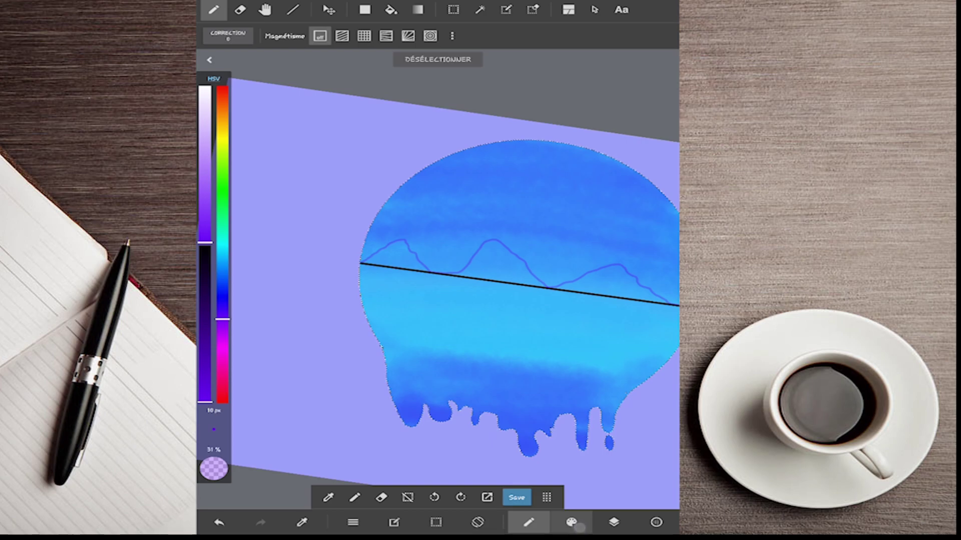
left_click(258, 496)
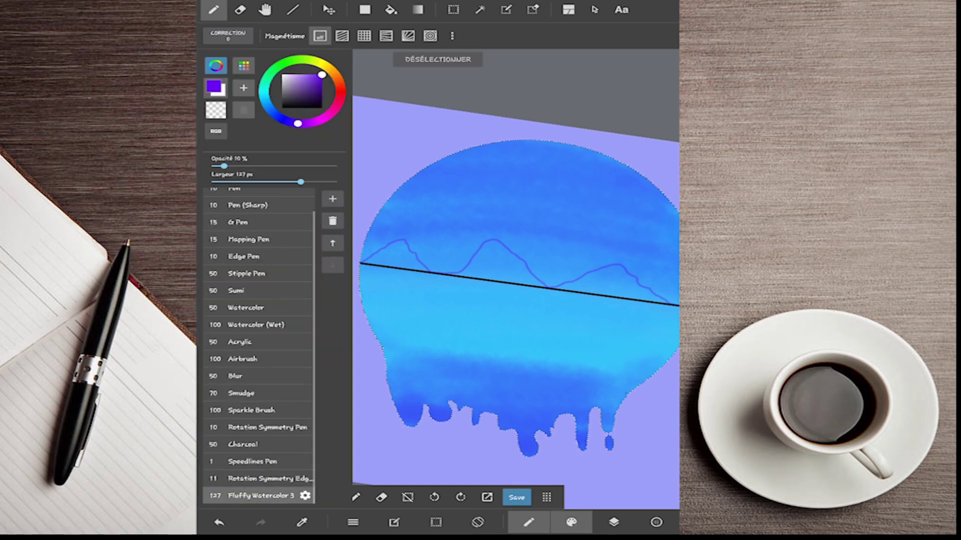
left_click_drag(581, 291, 488, 315)
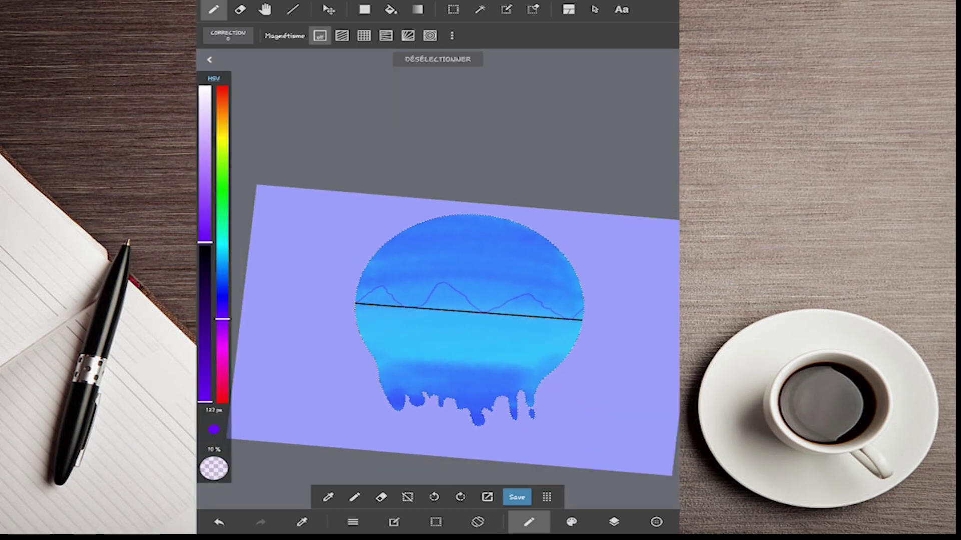
left_click_drag(395, 234, 523, 251)
left_click_drag(378, 232, 376, 228)
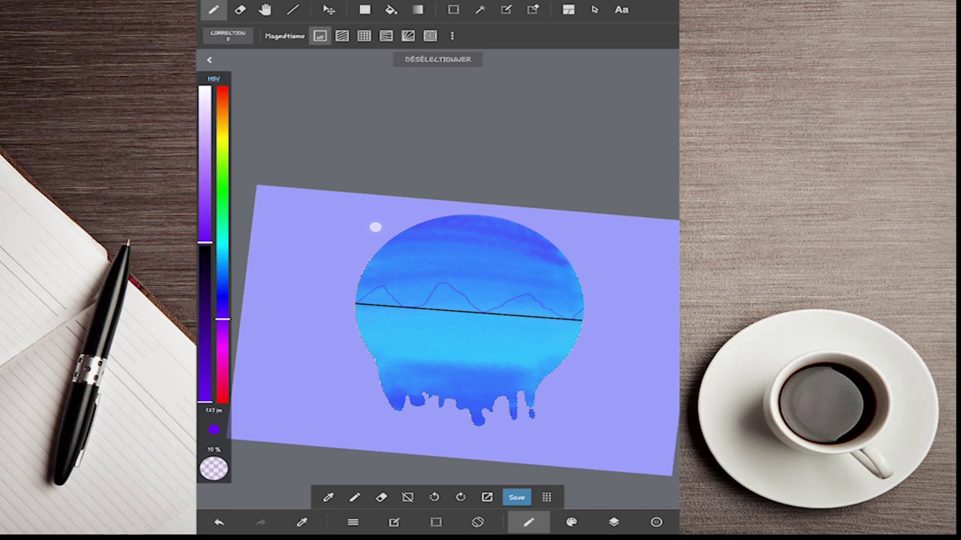
left_click_drag(438, 221, 575, 237)
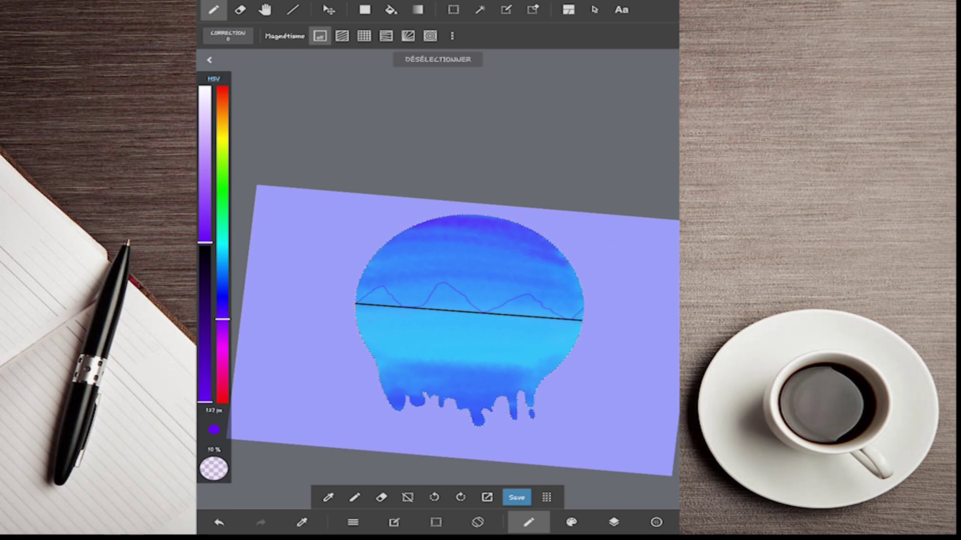
mouse_move(515, 411)
left_mouse_down()
mouse_move(570, 423)
mouse_move(562, 425)
mouse_move(580, 412)
left_mouse_up()
left_click(479, 403)
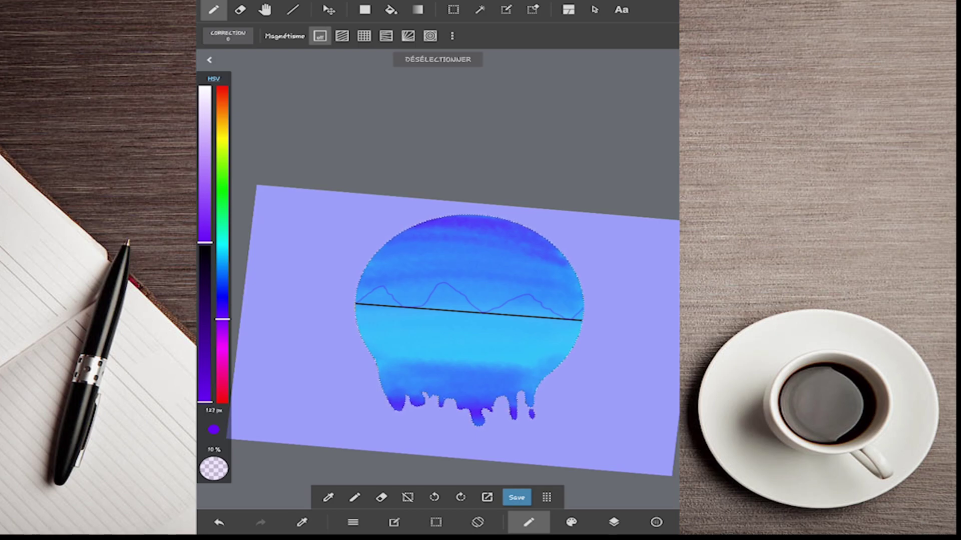
left_click(480, 10)
Lasso-trace a selection around the mountains along the horizon line.
scroll(485, 319, "up", 5)
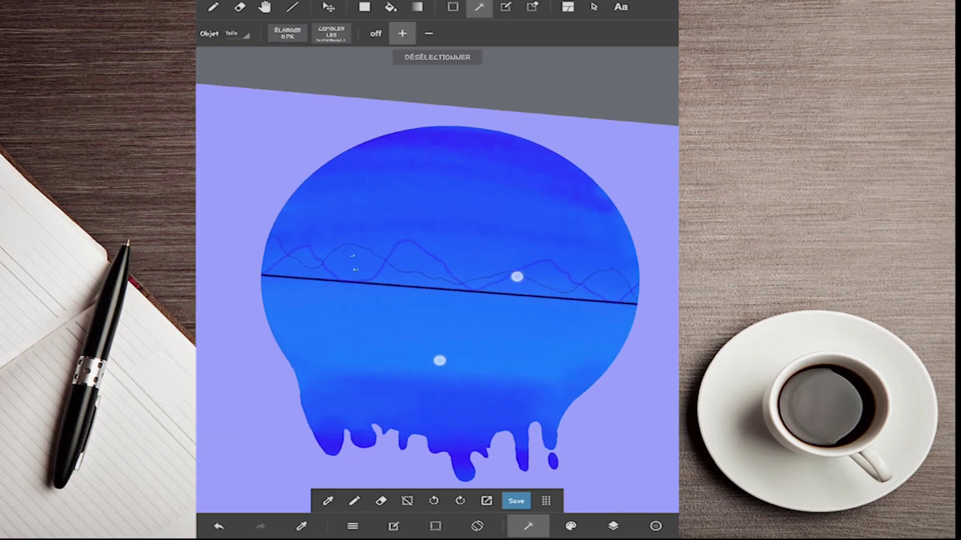
scroll(485, 319, "down", 2)
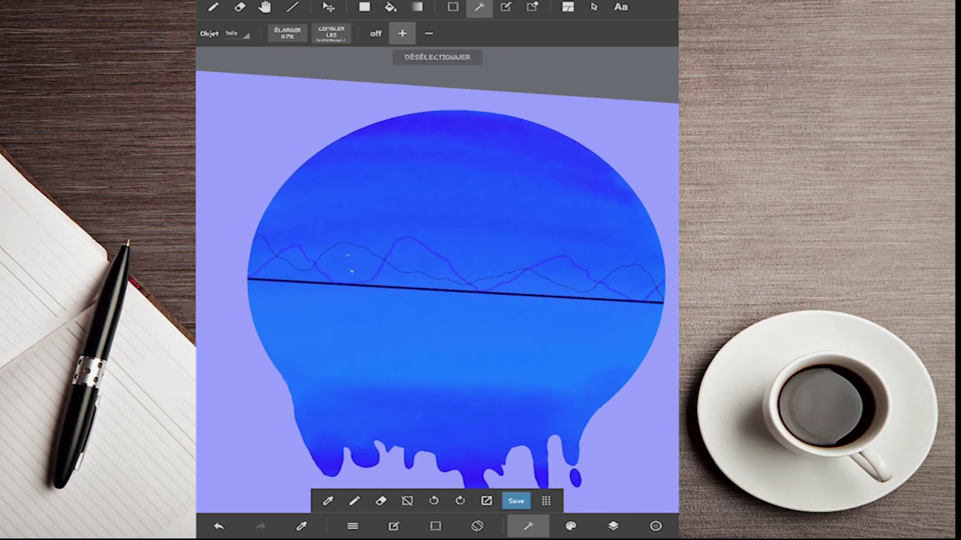
left_click(453, 7)
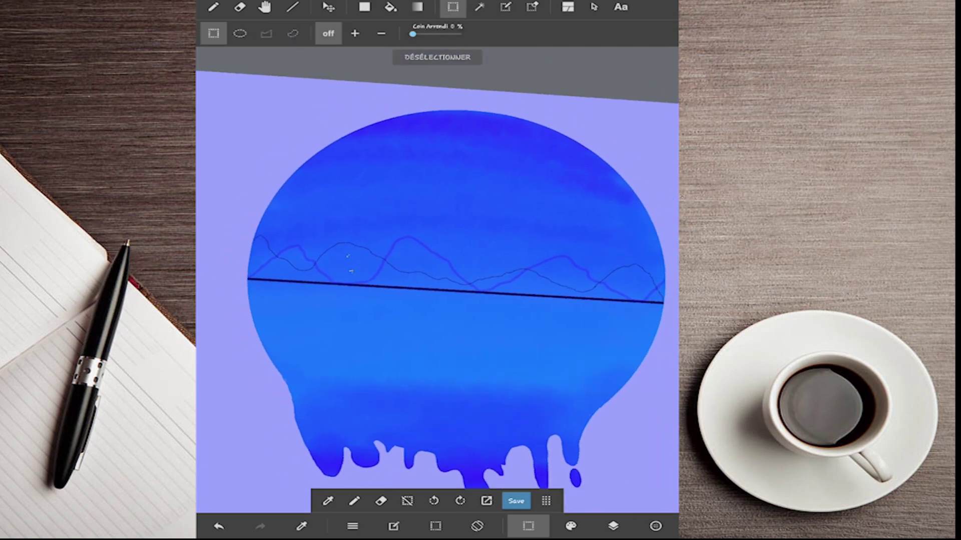
left_click(292, 33)
mouse_move(253, 280)
left_mouse_down()
mouse_move(662, 300)
mouse_move(639, 268)
mouse_move(573, 290)
mouse_move(521, 270)
mouse_move(459, 283)
mouse_move(335, 244)
mouse_move(312, 266)
mouse_move(264, 235)
mouse_move(214, 262)
left_mouse_up()
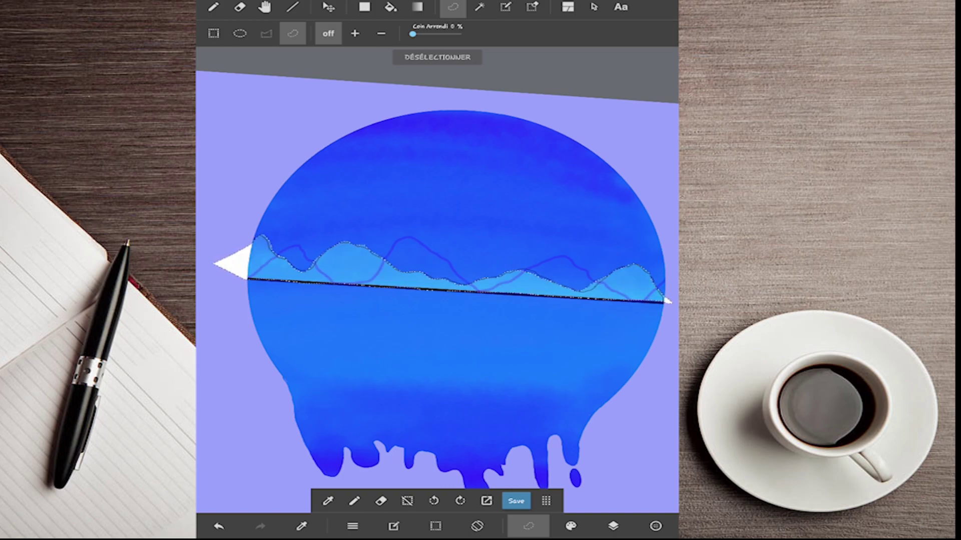
Try trimming the selection's stray left point in add mode, then undo the trim.
left_click_drag(494, 408, 530, 395)
left_click(354, 33)
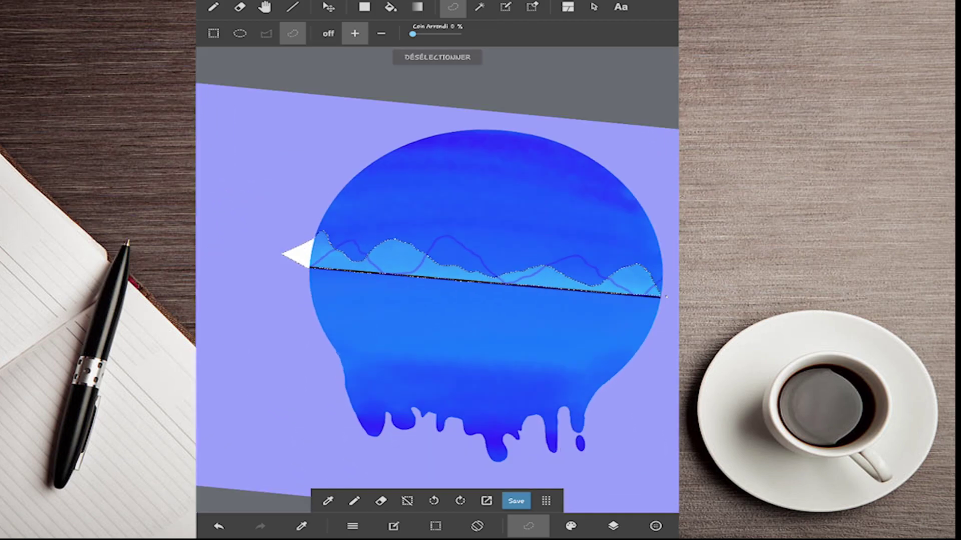
left_click_drag(326, 200, 315, 230)
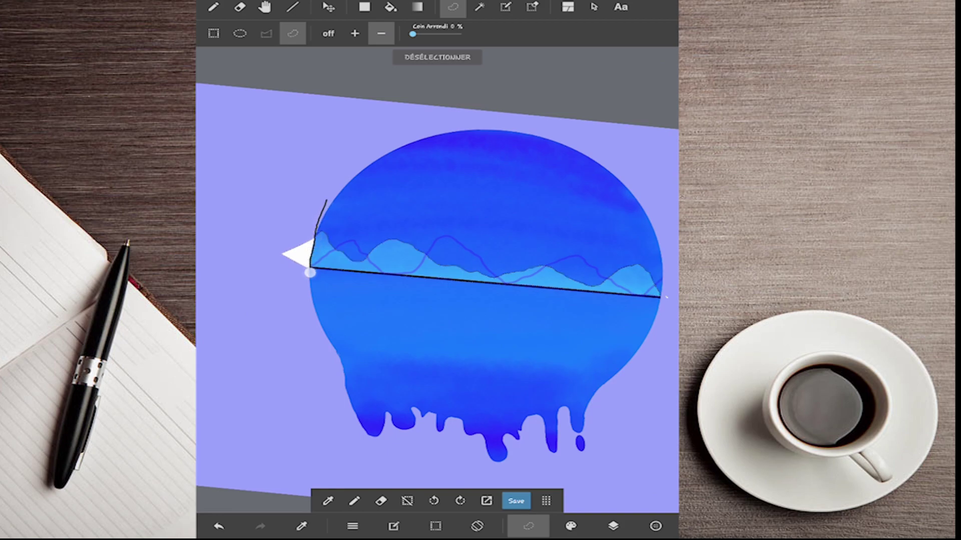
left_click_drag(310, 272, 323, 203)
mouse_move(583, 301)
left_mouse_down()
mouse_move(609, 304)
mouse_move(625, 293)
left_mouse_up()
left_click(219, 526)
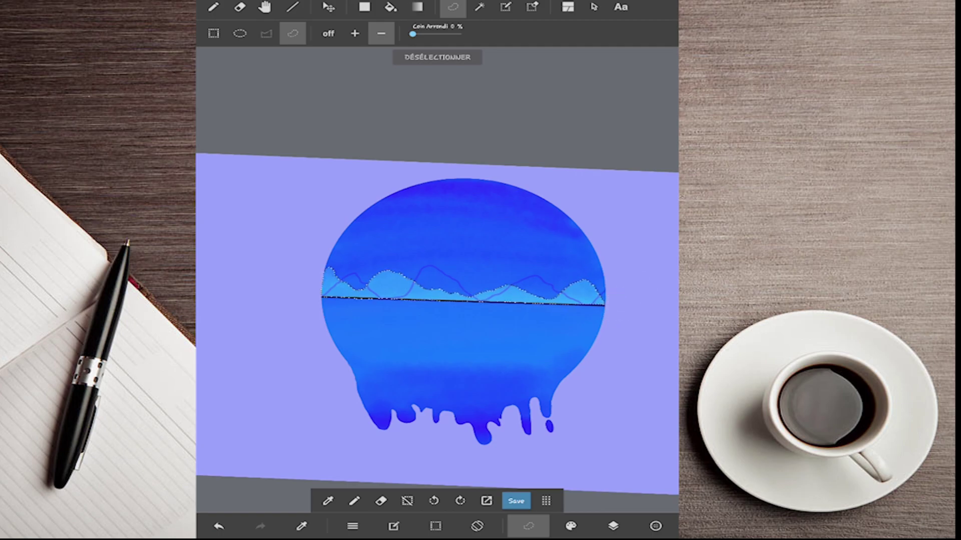
left_click(390, 6)
Paint the selected mountain band in dark purple.
left_click(222, 324)
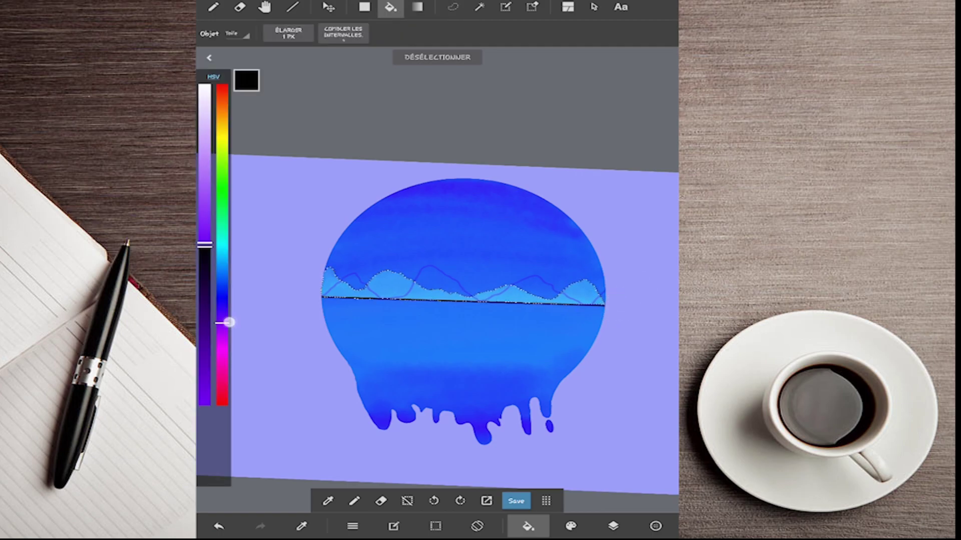
left_click(213, 346)
left_click_drag(213, 347, 204, 324)
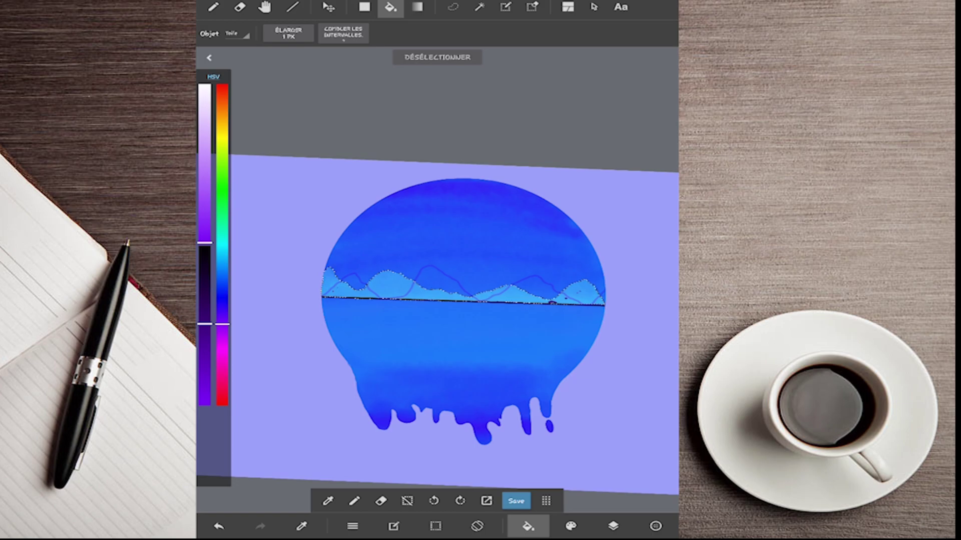
left_click(213, 7)
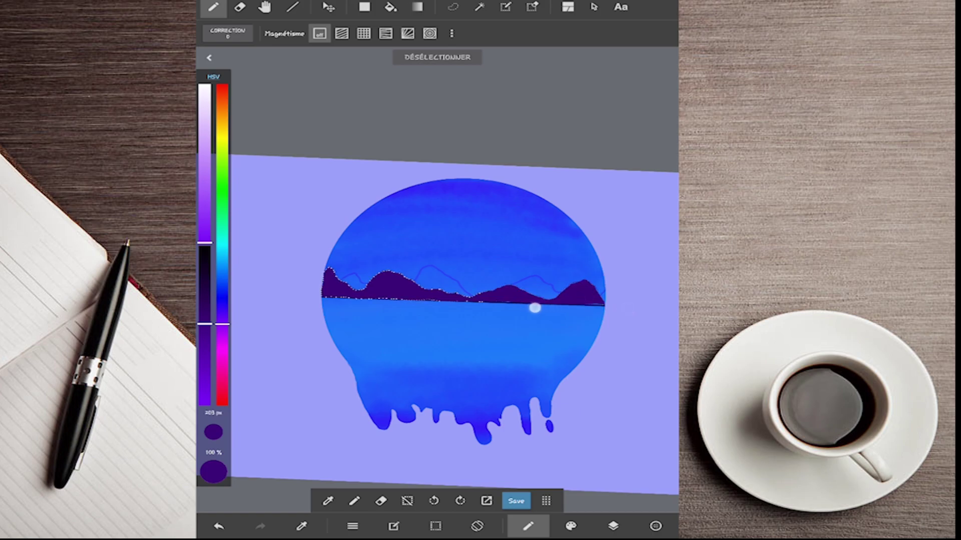
left_click(423, 311)
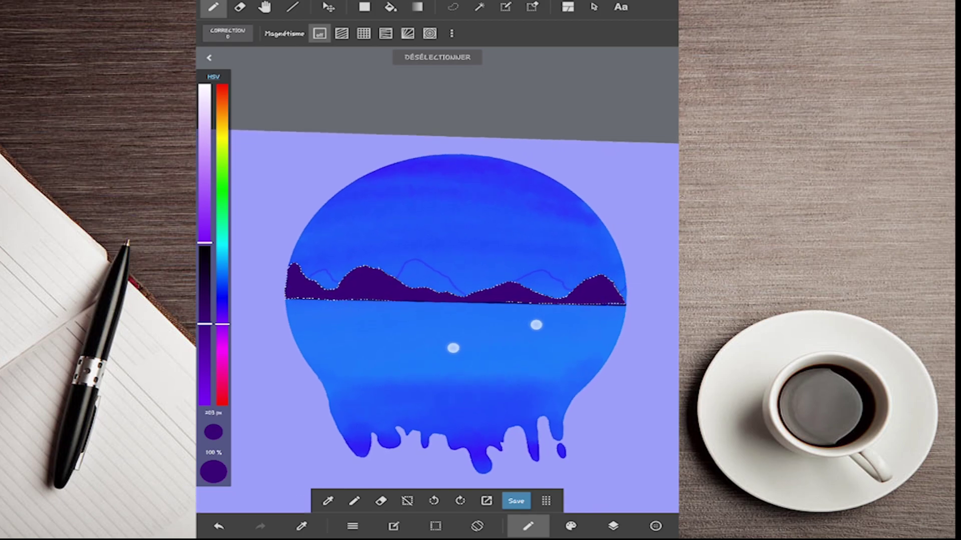
Lighten the purple brush colour and make Calque3 the working layer.
scroll(501, 350, "up", 5)
scroll(568, 390, "down", 3)
left_click_drag(205, 243, 205, 164)
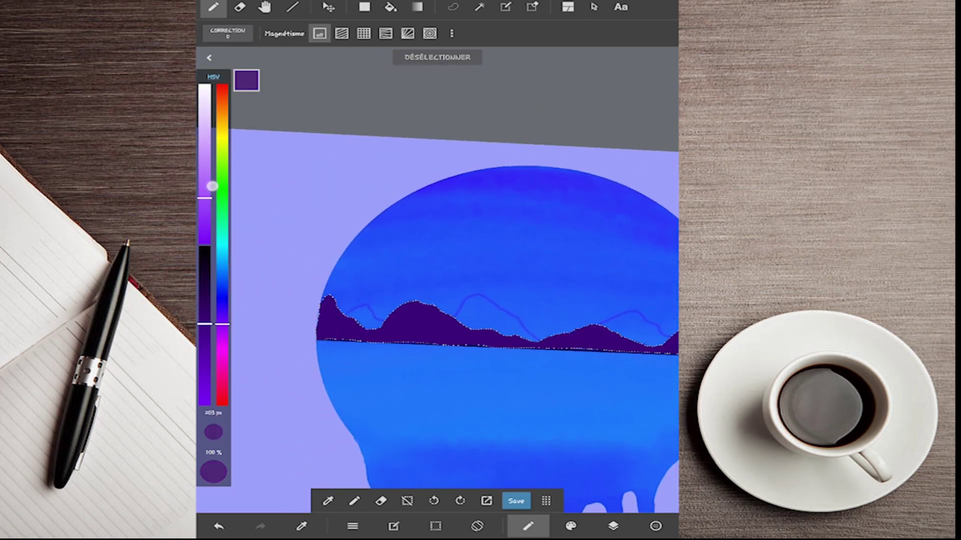
left_click_drag(204, 325, 204, 364)
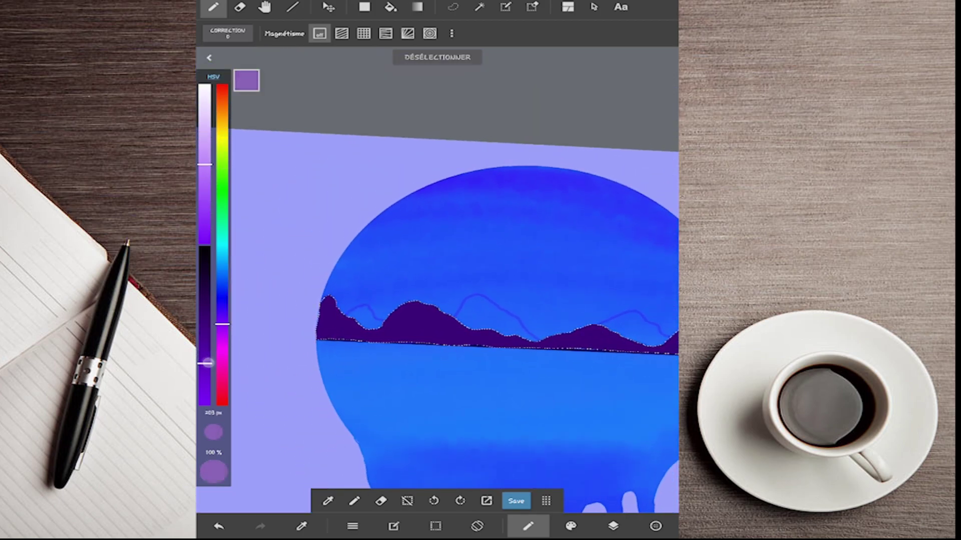
left_click_drag(204, 164, 204, 145)
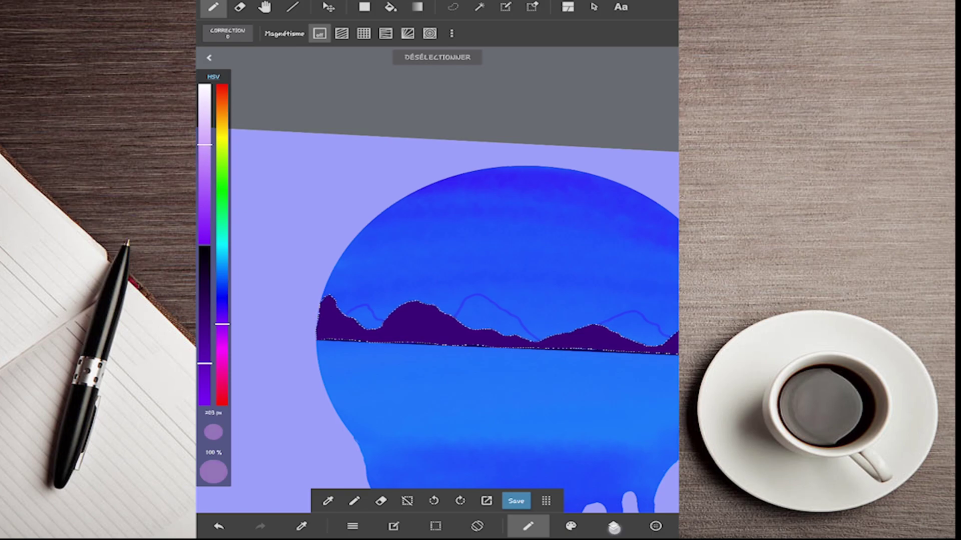
left_click(613, 527)
left_click(574, 185)
Hide Calque2 and Calque1 to view the mountains on their own.
left_click(520, 208)
left_click(521, 231)
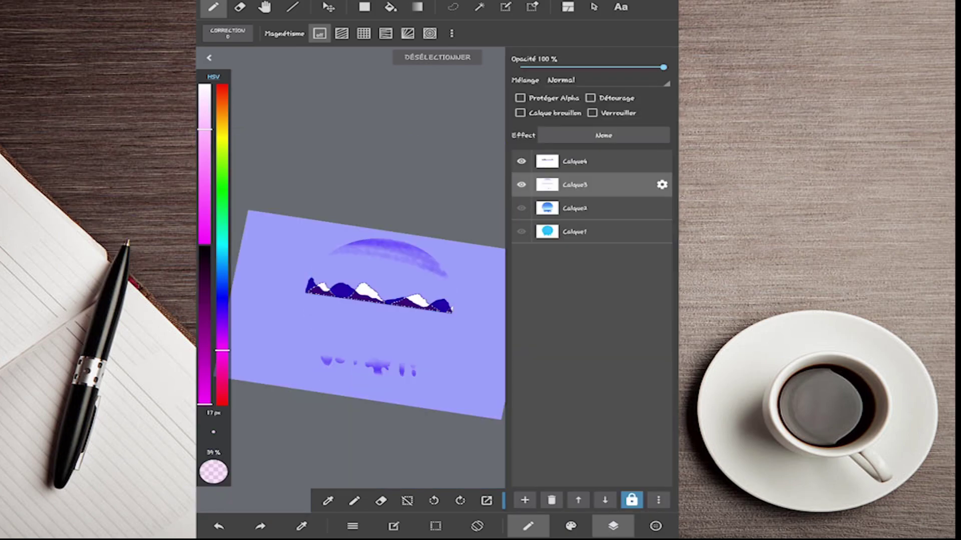
left_click(521, 161)
scroll(442, 319, "up", 2)
scroll(442, 318, "up", 1)
scroll(363, 314, "up", 2)
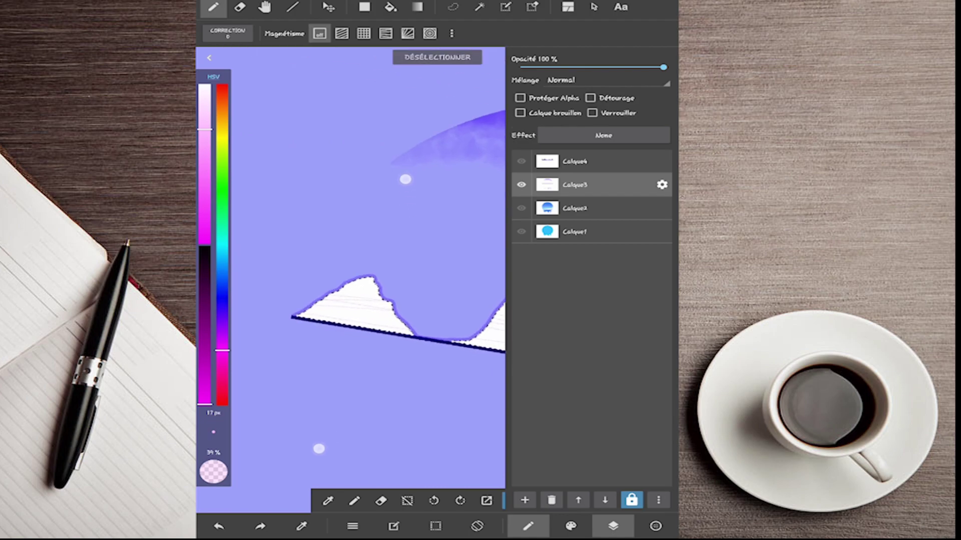
scroll(399, 302, "up", 2)
scroll(399, 302, "up", 2)
left_click(479, 6)
scroll(353, 289, "up", 1)
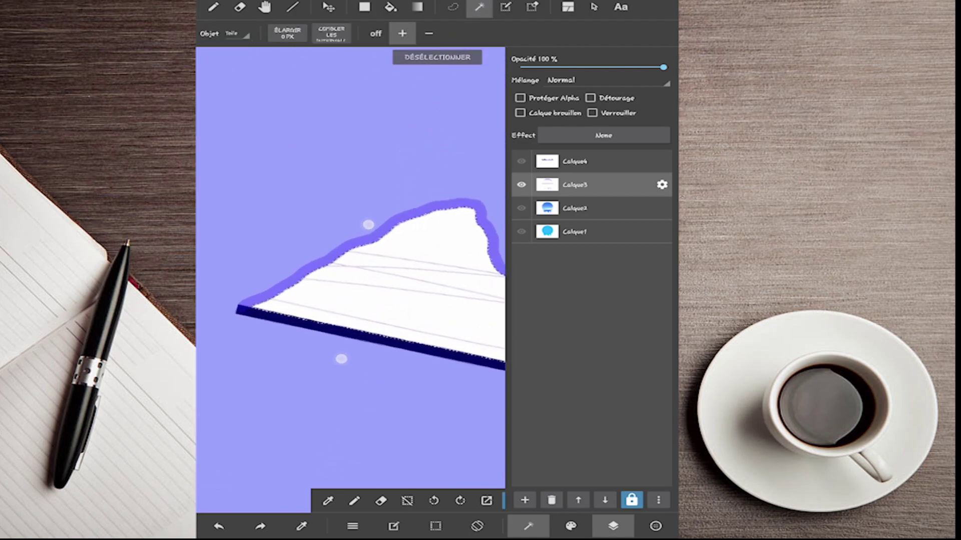
scroll(354, 289, "up", 2)
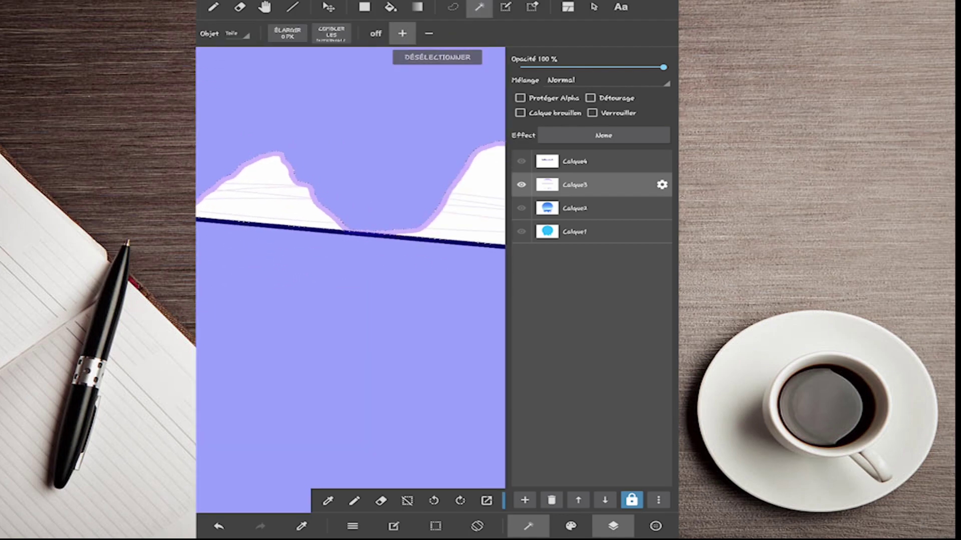
scroll(376, 270, "down", 3)
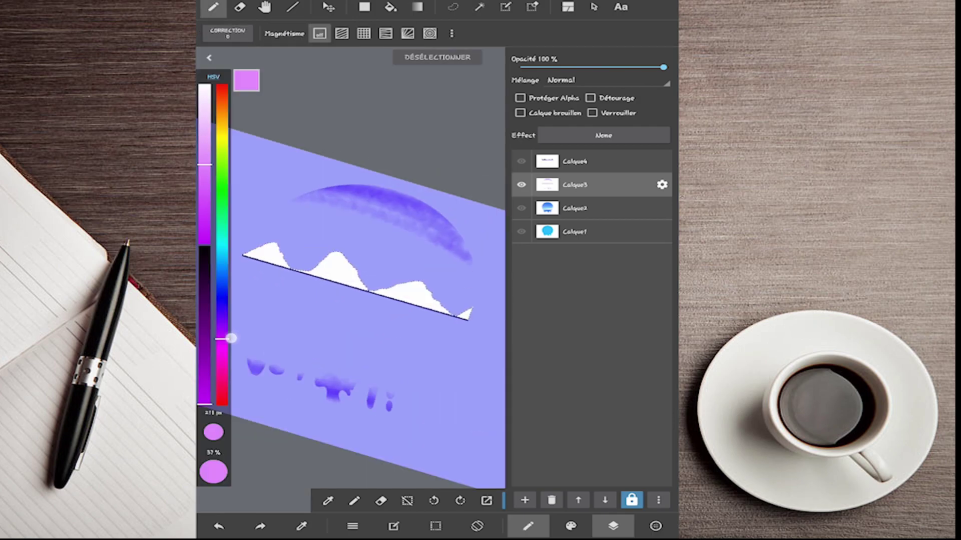
Tint the snowcaps light pink at 18% opacity, then show all layers again.
left_click_drag(231, 339, 231, 333)
left_click_drag(213, 472, 215, 483)
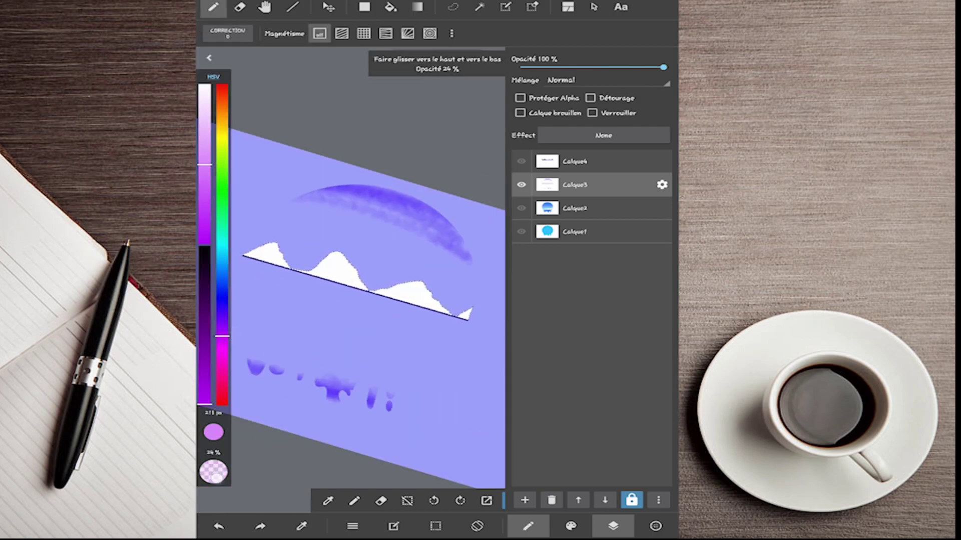
mouse_move(465, 311)
left_mouse_down()
mouse_move(245, 251)
mouse_move(473, 327)
mouse_move(248, 251)
mouse_move(465, 313)
mouse_move(323, 276)
left_mouse_up()
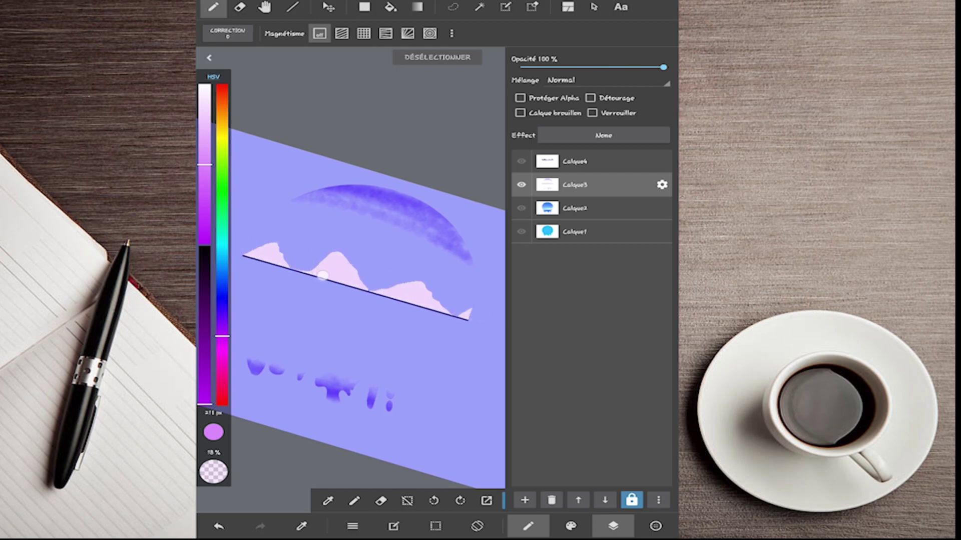
left_click(521, 208)
left_click(521, 232)
left_click(521, 161)
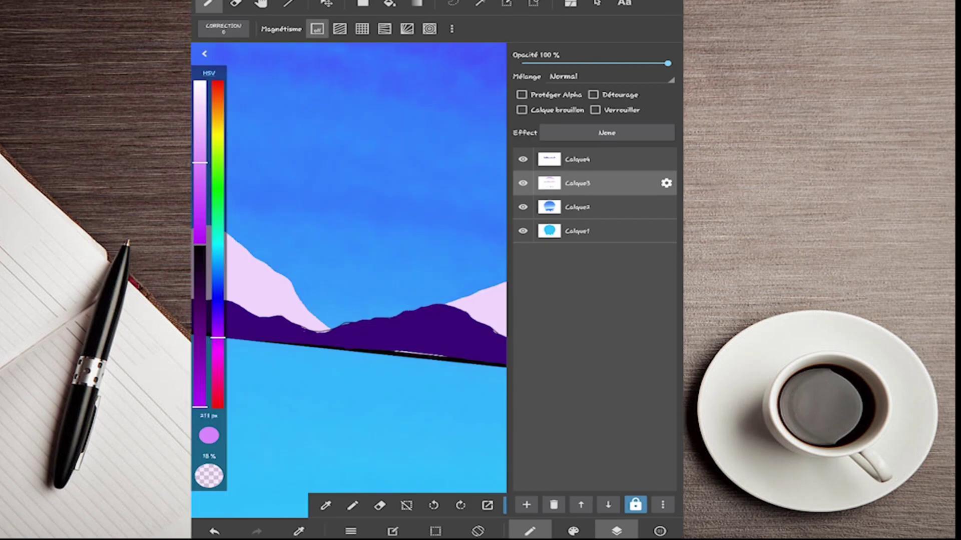
Eyedrop the dark purple, outline a new 11 px peak, and fill it at full opacity.
left_click(420, 338)
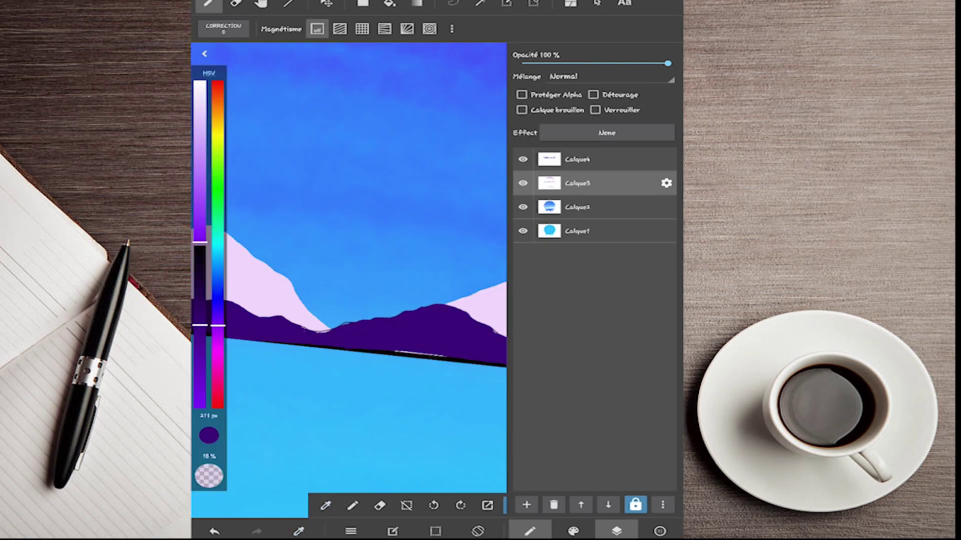
left_click_drag(209, 434, 206, 531)
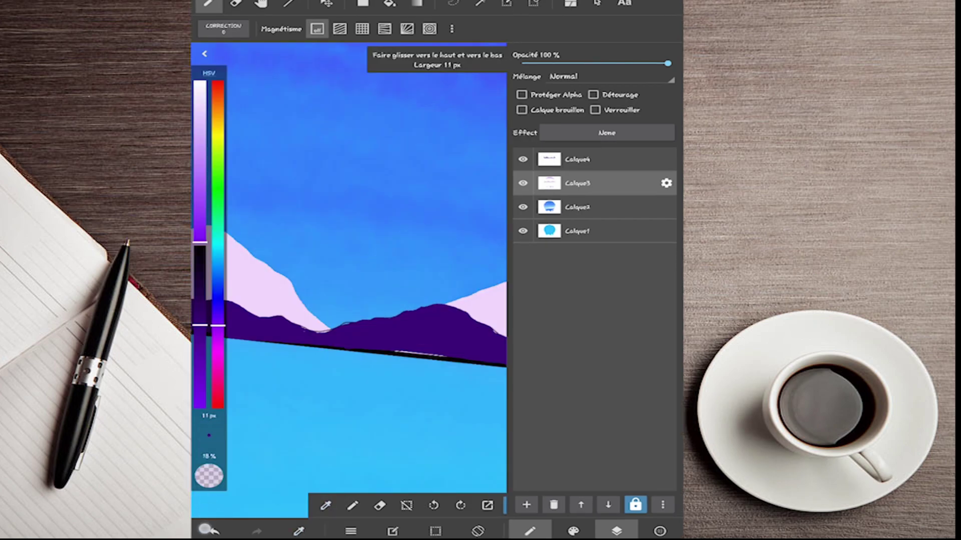
left_click_drag(451, 306, 283, 290)
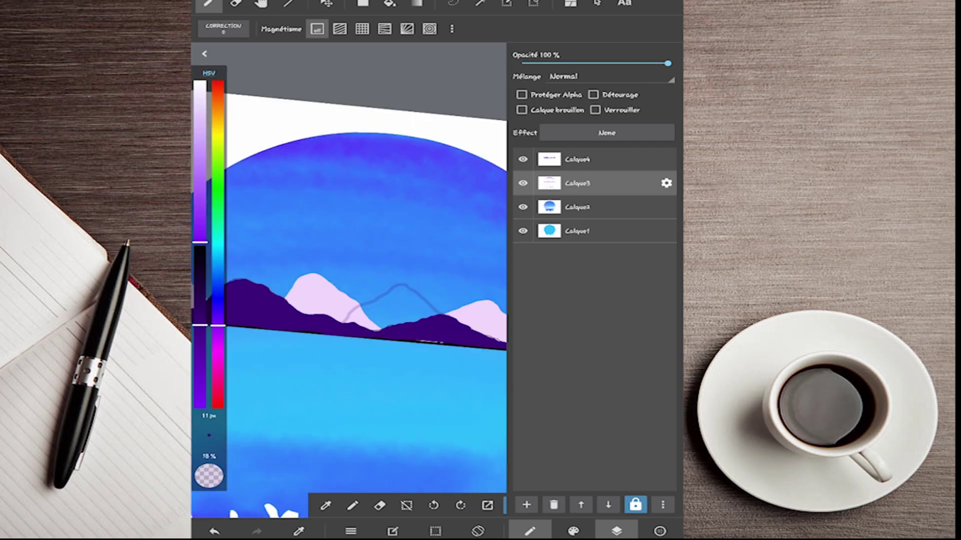
scroll(405, 290, "up", 3)
left_click(214, 531)
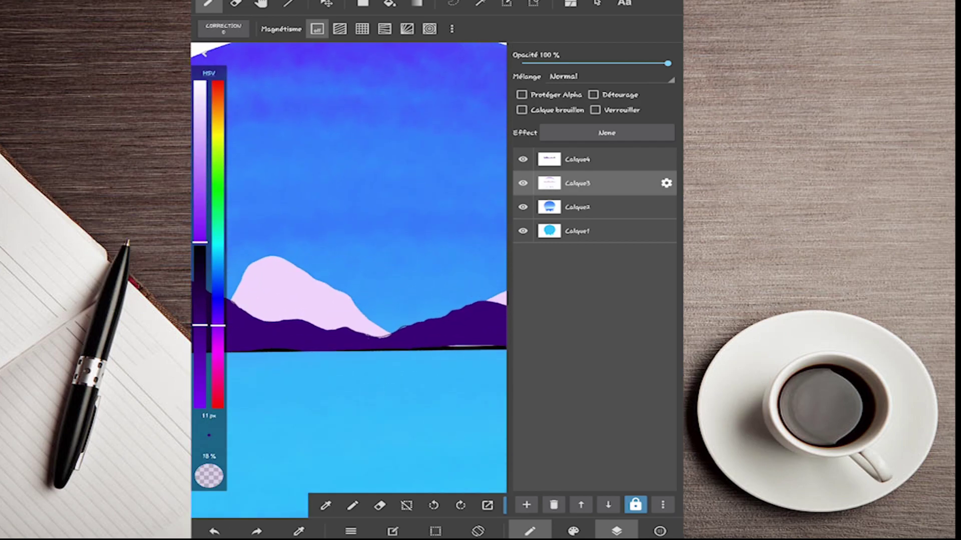
mouse_move(479, 303)
left_mouse_down()
mouse_move(404, 289)
mouse_move(377, 311)
left_mouse_up()
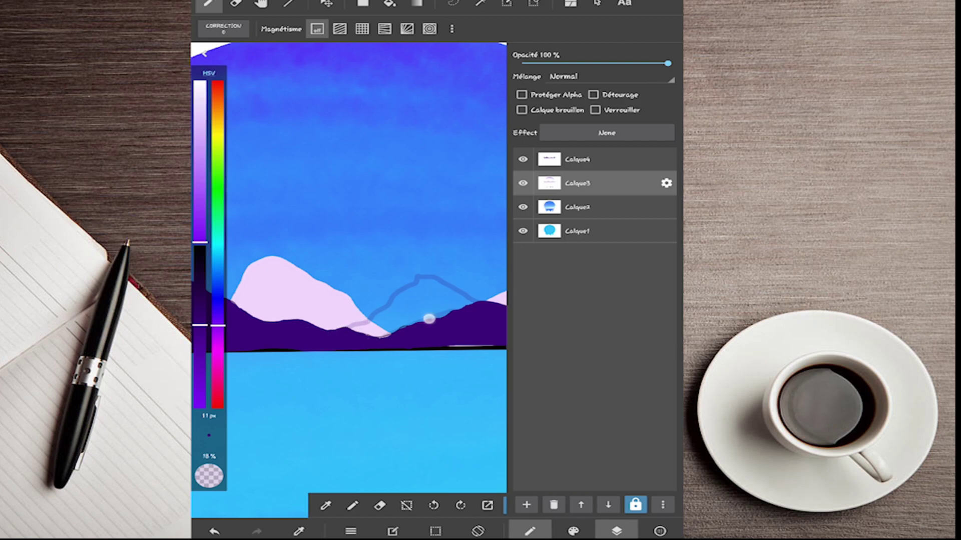
left_click(356, 349)
mouse_move(452, 310)
left_mouse_down()
mouse_move(350, 344)
mouse_move(442, 313)
mouse_move(350, 332)
mouse_move(393, 316)
mouse_move(337, 336)
mouse_move(430, 277)
mouse_move(484, 306)
mouse_move(440, 276)
mouse_move(399, 285)
mouse_move(338, 339)
mouse_move(460, 303)
mouse_move(407, 289)
mouse_move(379, 318)
mouse_move(419, 276)
mouse_move(450, 299)
left_mouse_up()
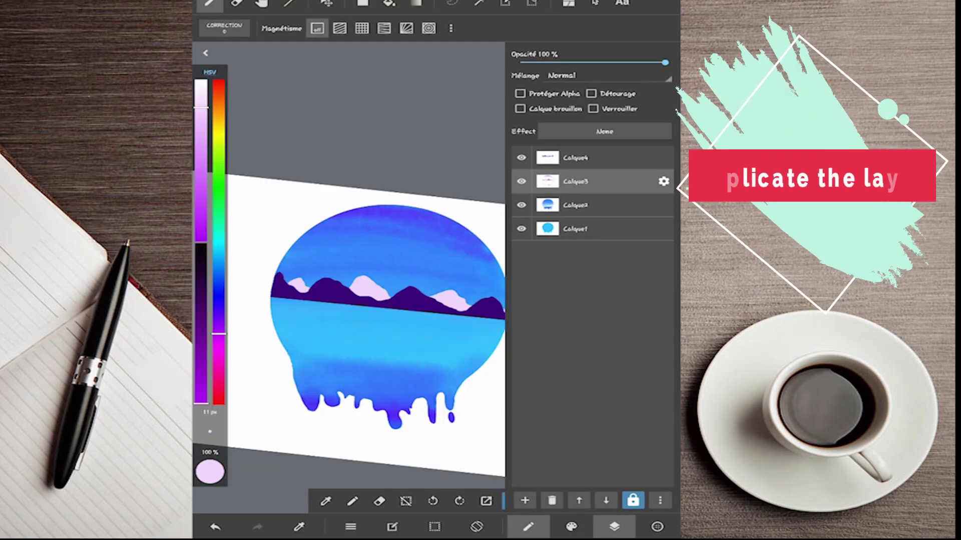
Delete the Calque4 layer from the layer stack.
left_click(576, 157)
left_click(616, 183)
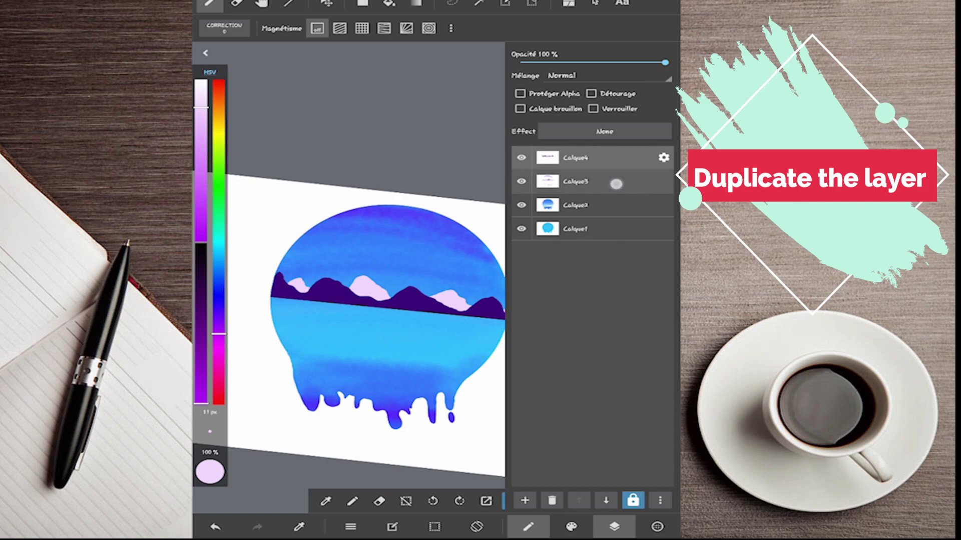
left_click(575, 158)
left_click(660, 500)
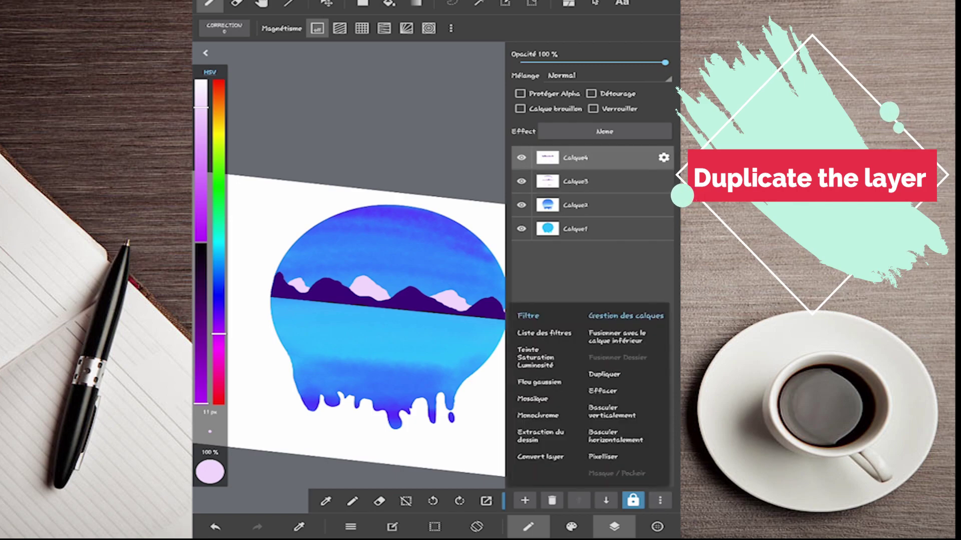
left_click(603, 390)
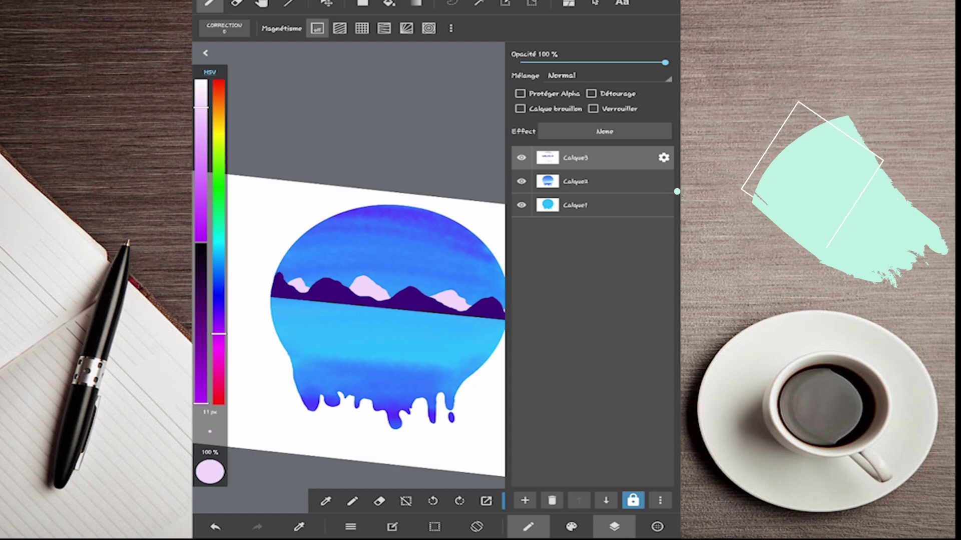
Duplicate the Calque3 mountain layer and return to the canvas view.
left_click(660, 501)
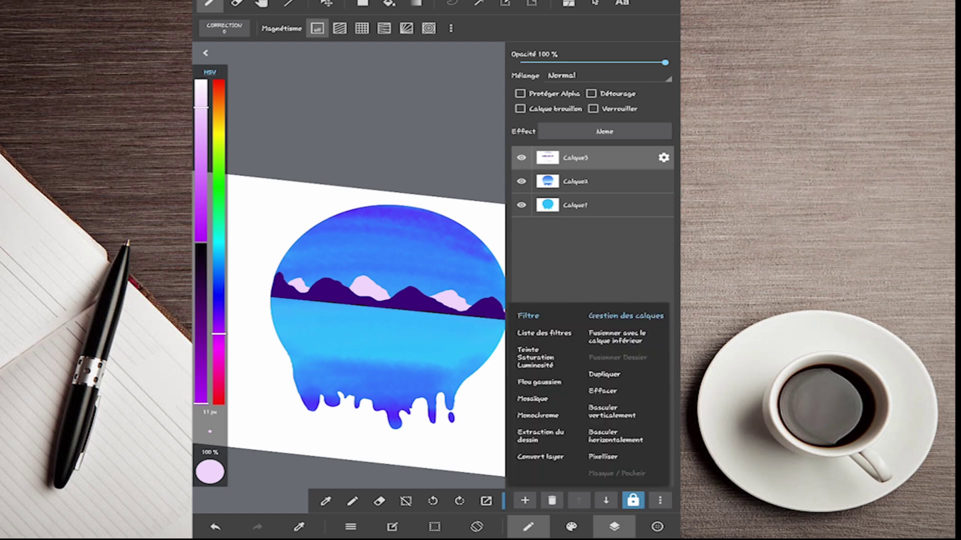
key("Escape")
left_click(660, 501)
left_click(631, 355)
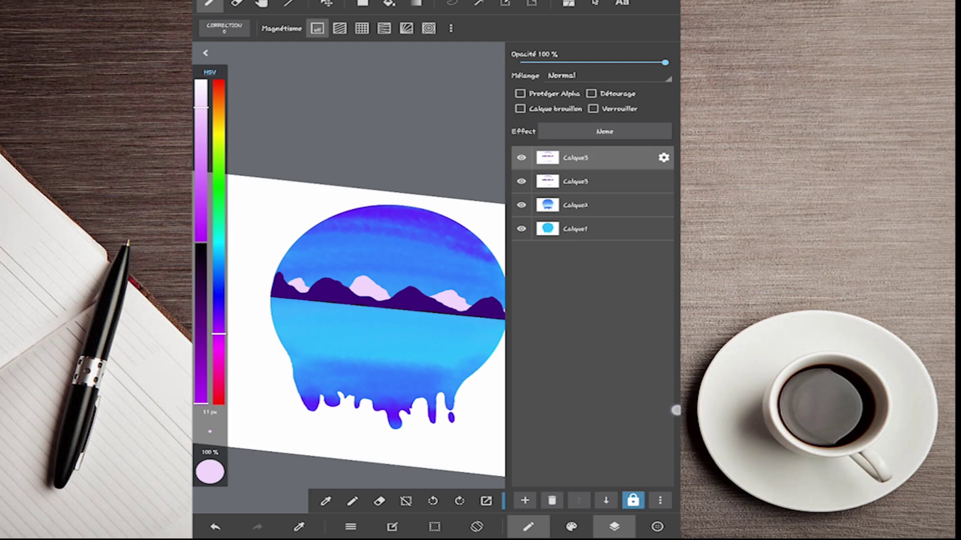
left_click(614, 526)
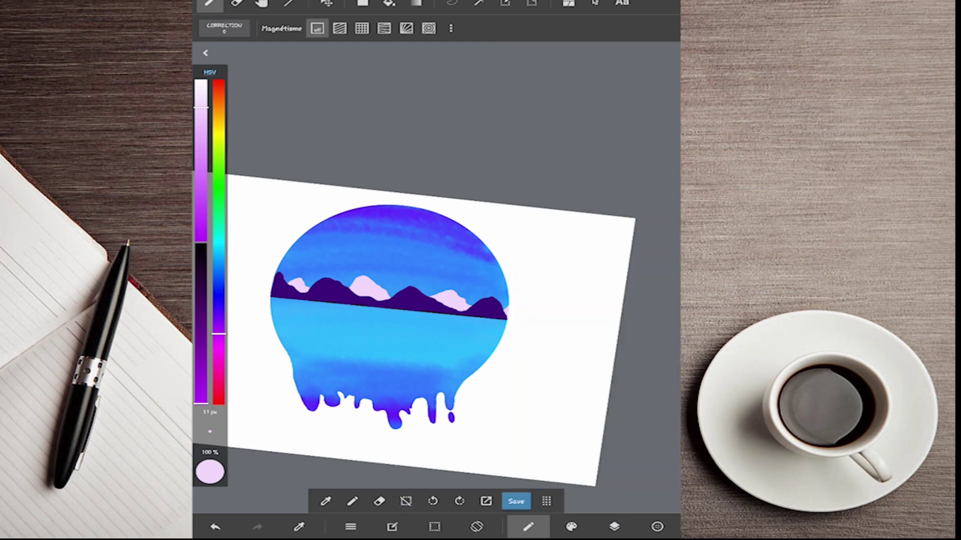
left_click(614, 526)
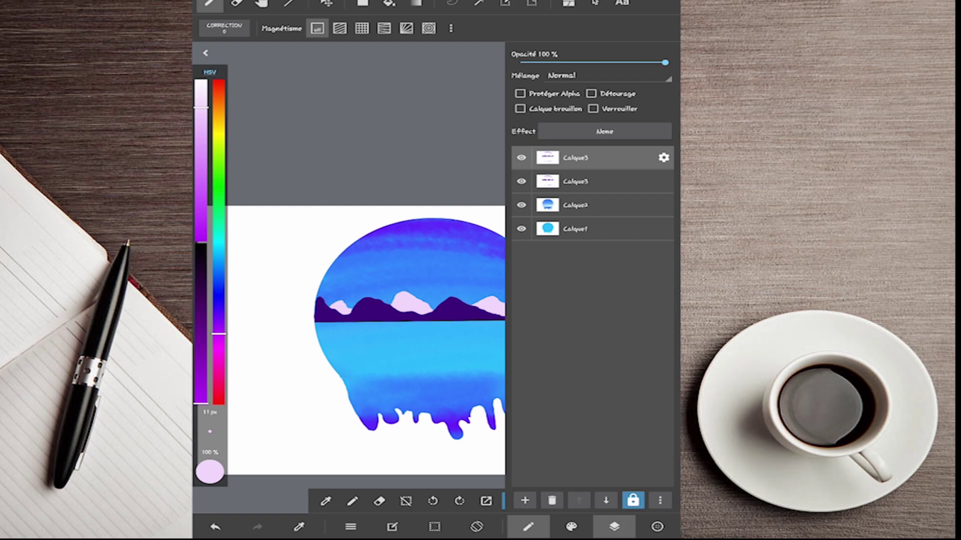
left_click(326, 3)
left_click(660, 500)
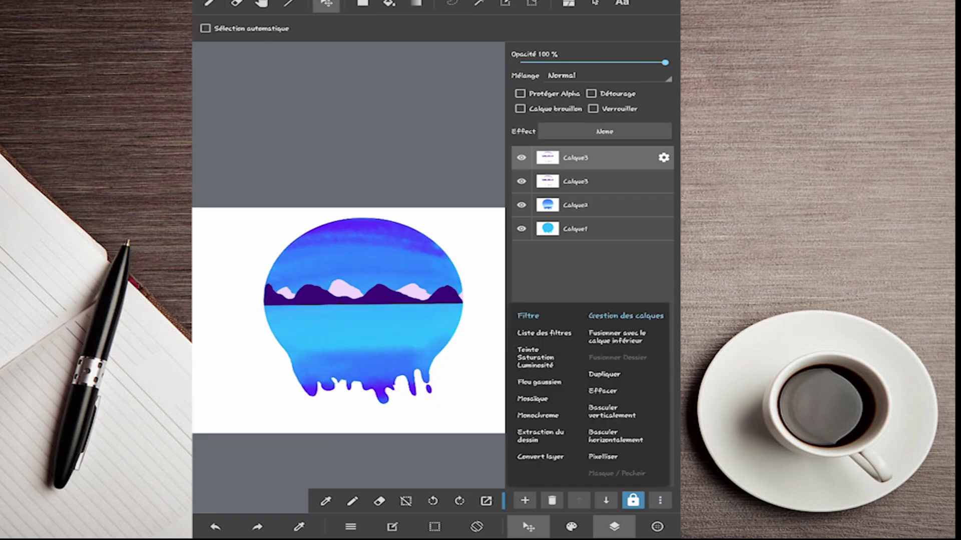
Flip the duplicate mountain layer vertically and drag it down beneath the horizon.
left_click(612, 411)
left_click_drag(429, 350, 430, 314)
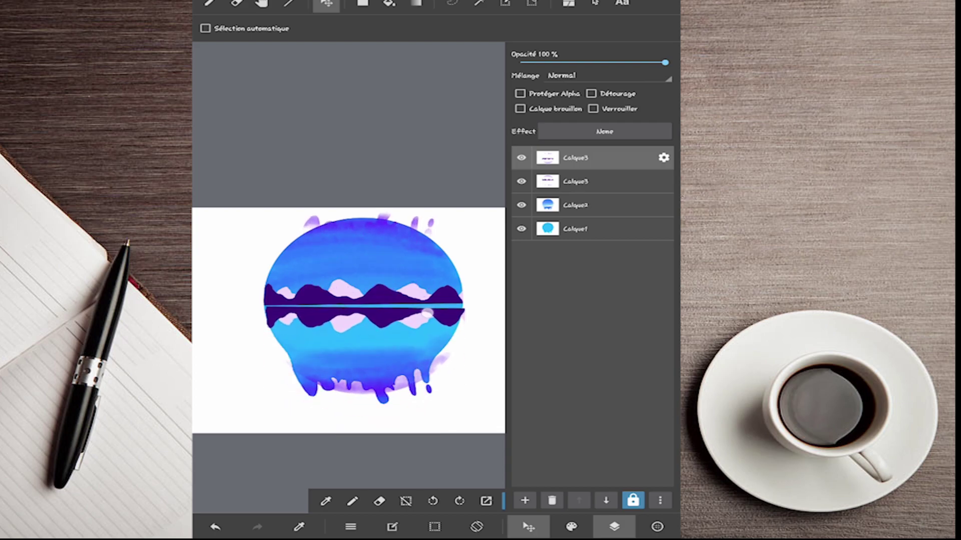
left_click_drag(429, 314, 429, 310)
mouse_move(429, 370)
left_mouse_down()
mouse_move(429, 379)
mouse_move(435, 321)
left_mouse_up()
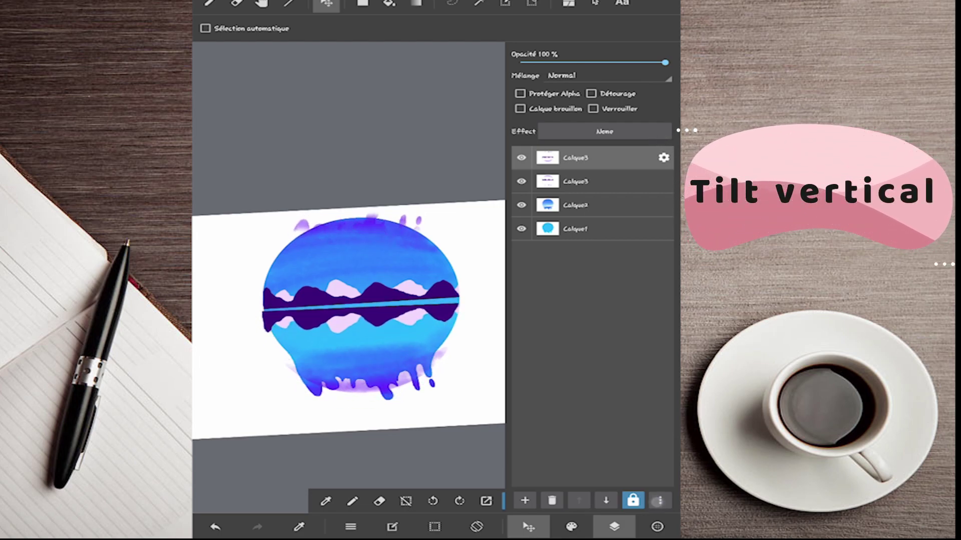
left_click(660, 501)
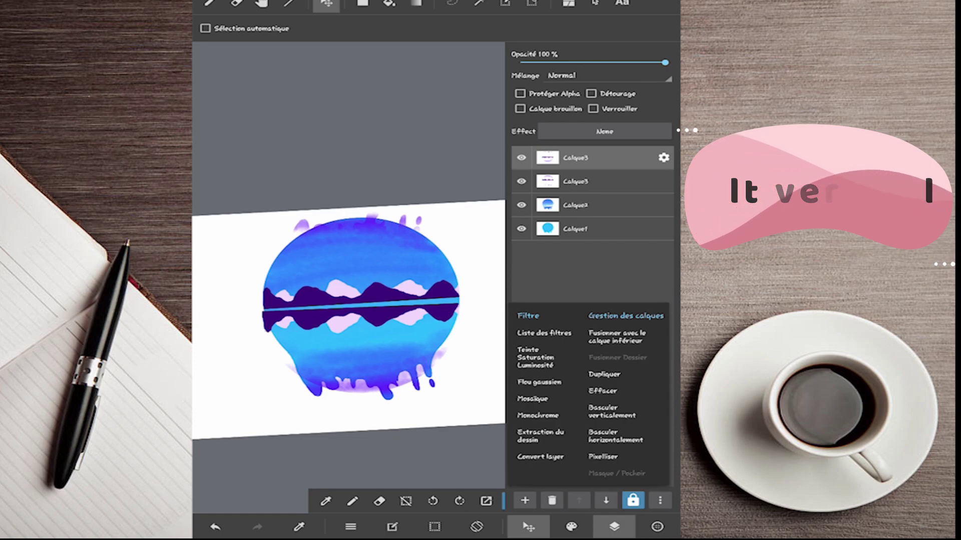
Free-transform the flipped reflection, adjusting its corners to fit under the horizon, and apply.
left_click(434, 526)
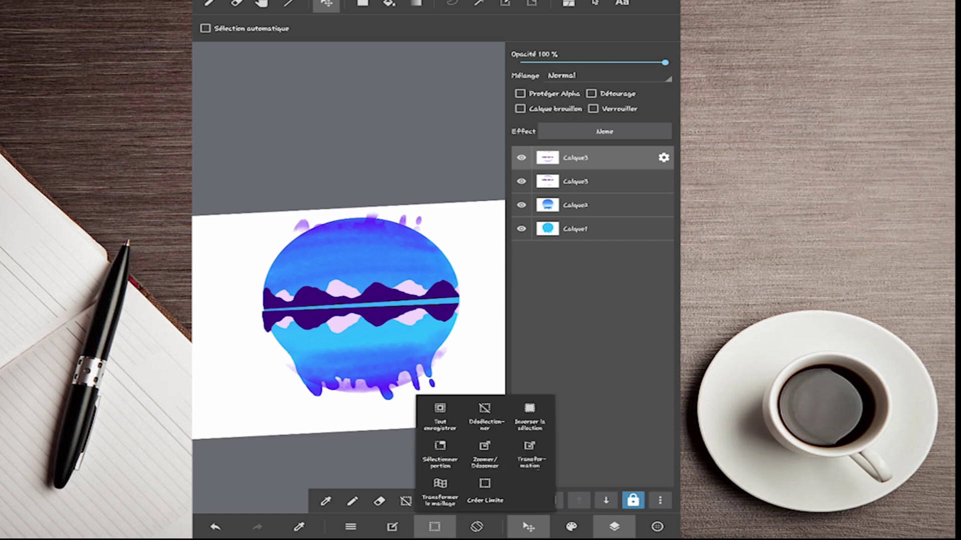
left_click(529, 453)
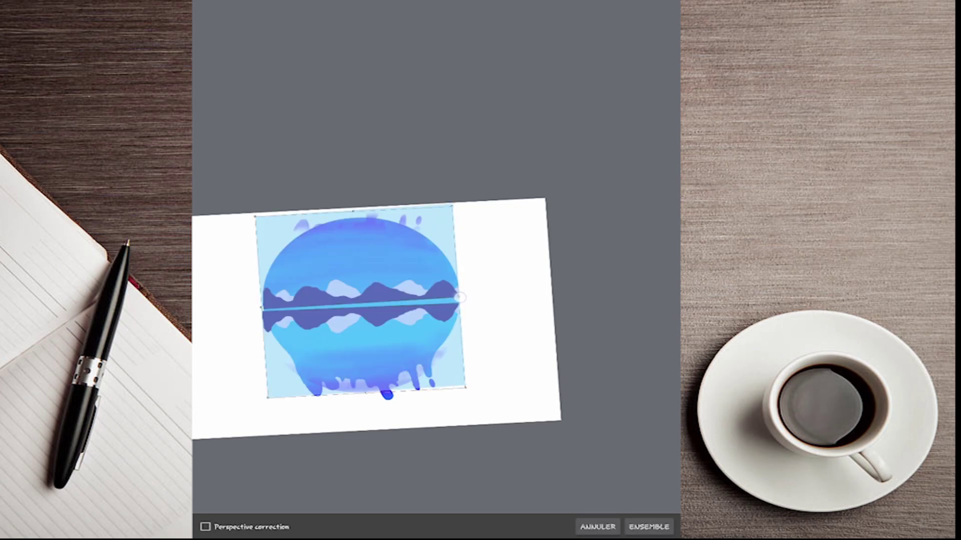
left_click_drag(453, 205, 454, 194)
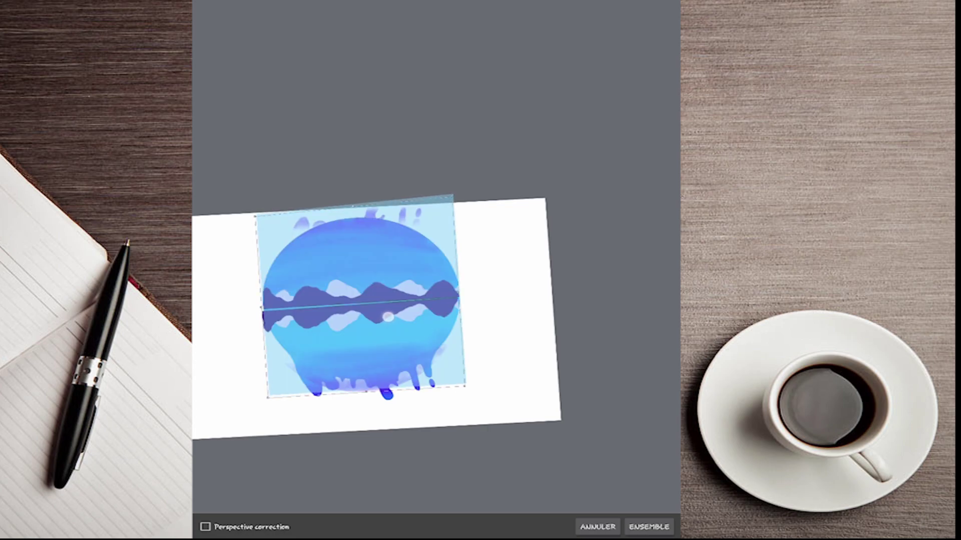
left_click_drag(453, 194, 450, 194)
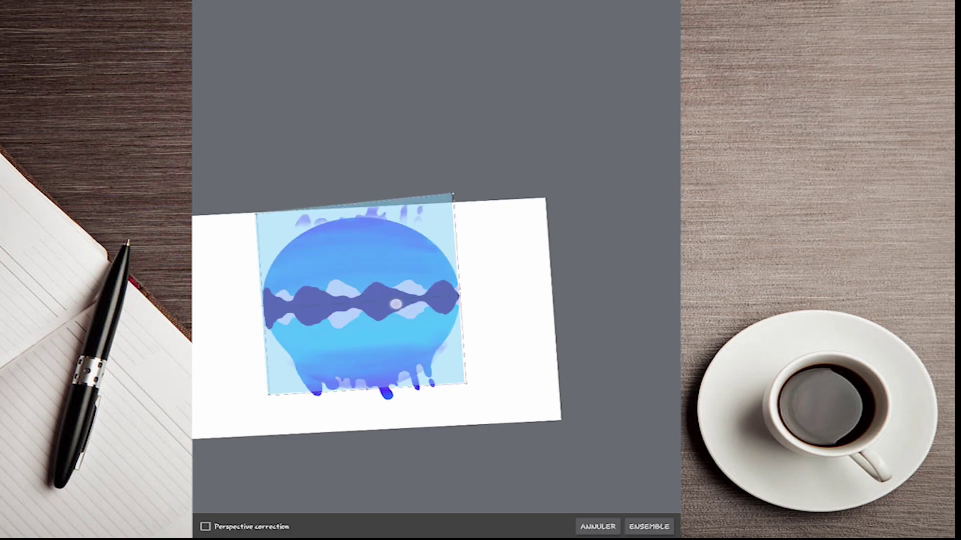
left_click(403, 303)
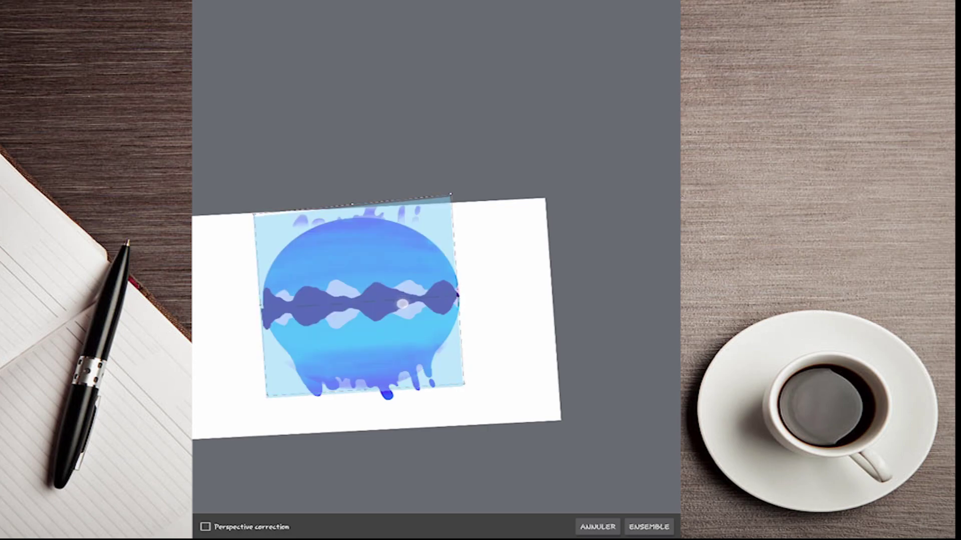
scroll(431, 300, "up", 5)
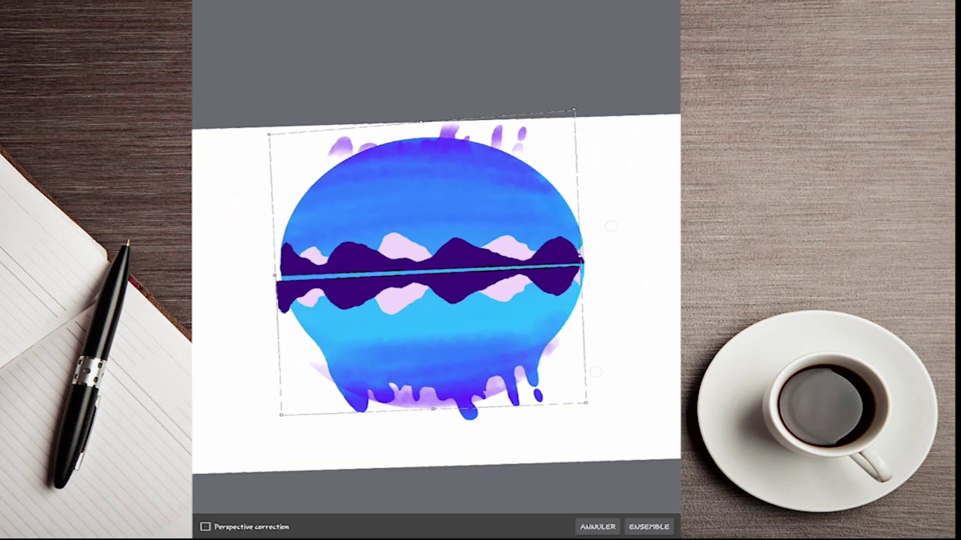
left_click_drag(556, 280, 561, 278)
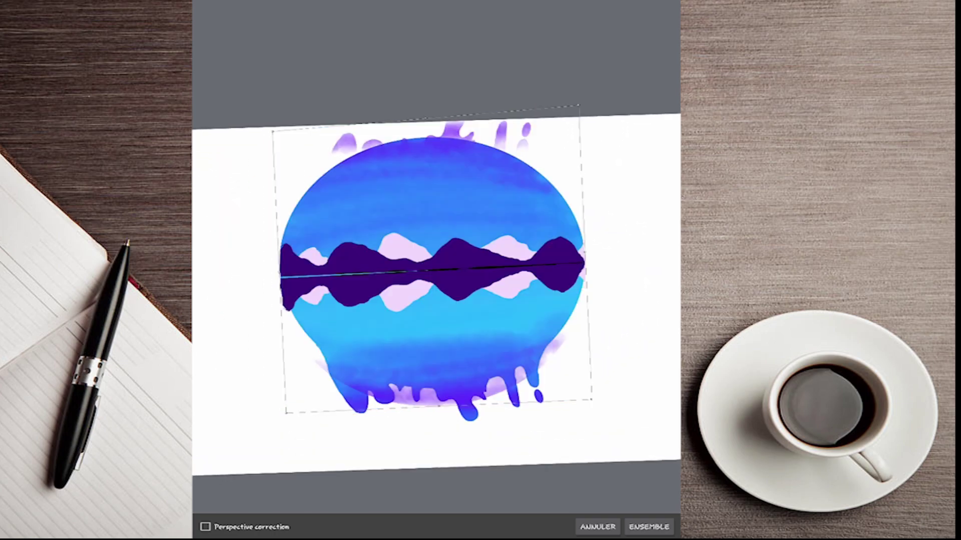
left_click_drag(273, 130, 273, 125)
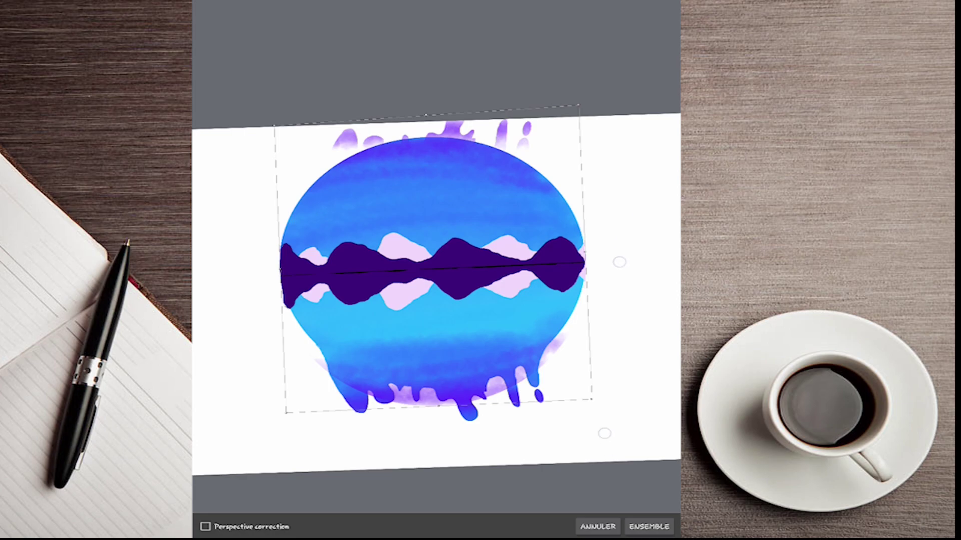
left_click(649, 526)
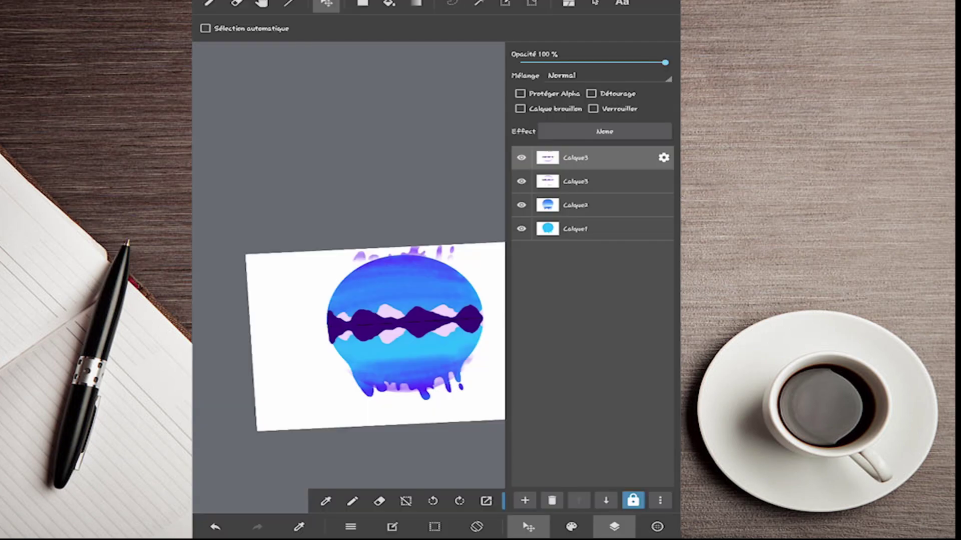
Set the reflection layer to 39% opacity, hide the three layers below, and enlarge the Eraser.
left_click_drag(665, 62, 577, 62)
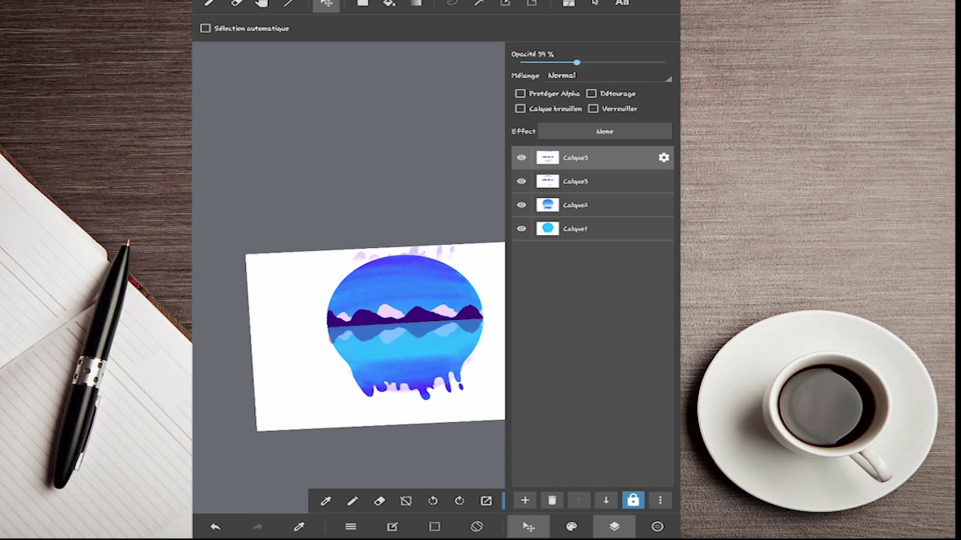
left_click(521, 181)
left_click(521, 204)
left_click(520, 228)
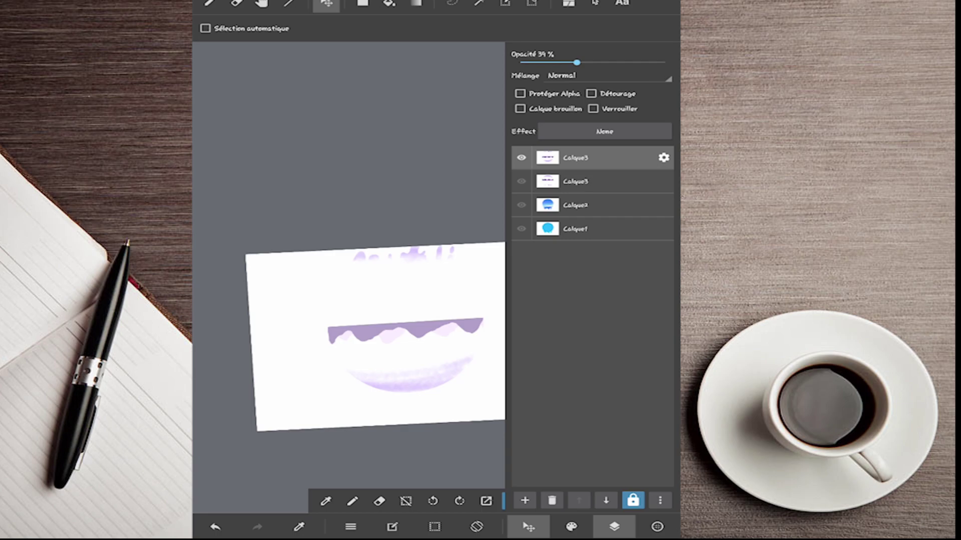
key("e")
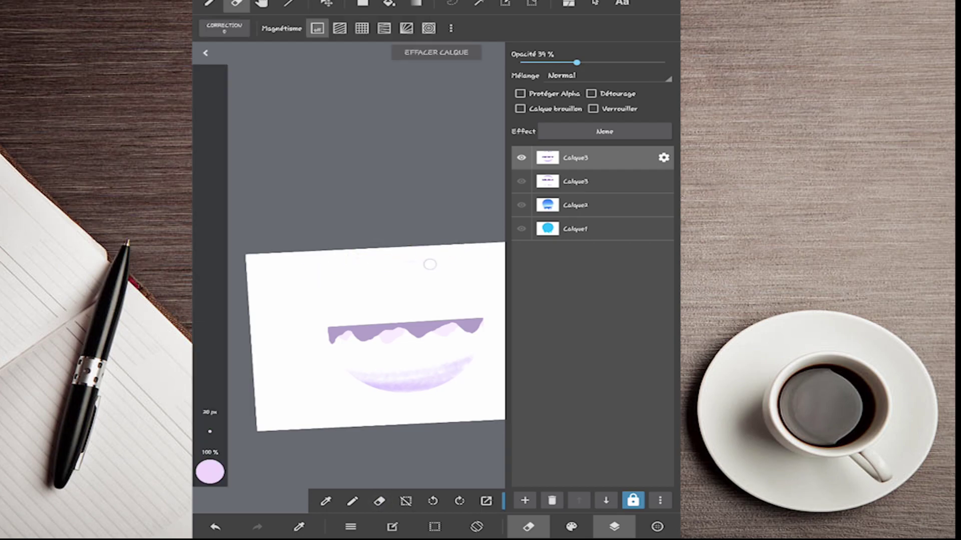
left_click_drag(210, 410, 220, 371)
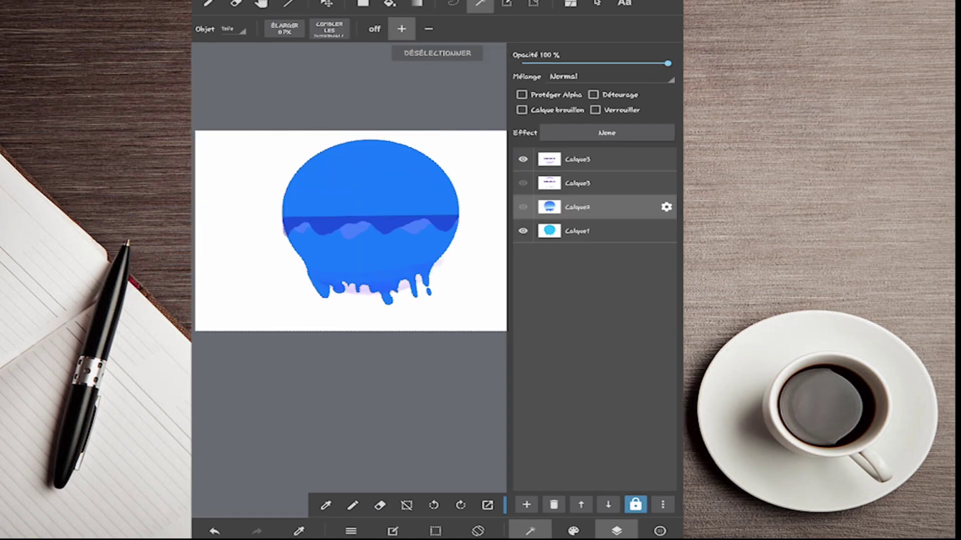
Erase the stray pink marks along the bottom drips on the reflection layer.
left_click(389, 503)
left_click(398, 287)
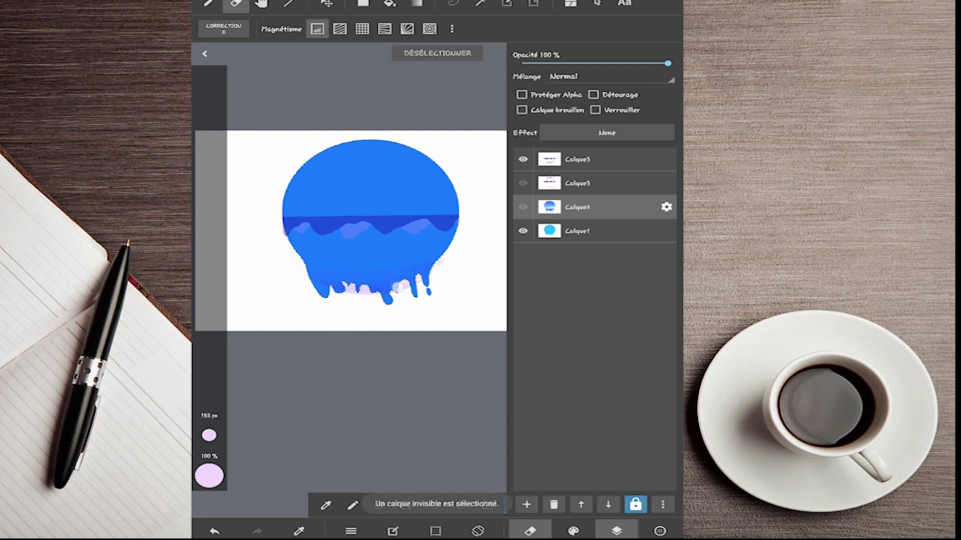
left_click(438, 278)
left_click(586, 159)
left_click_drag(404, 286, 379, 304)
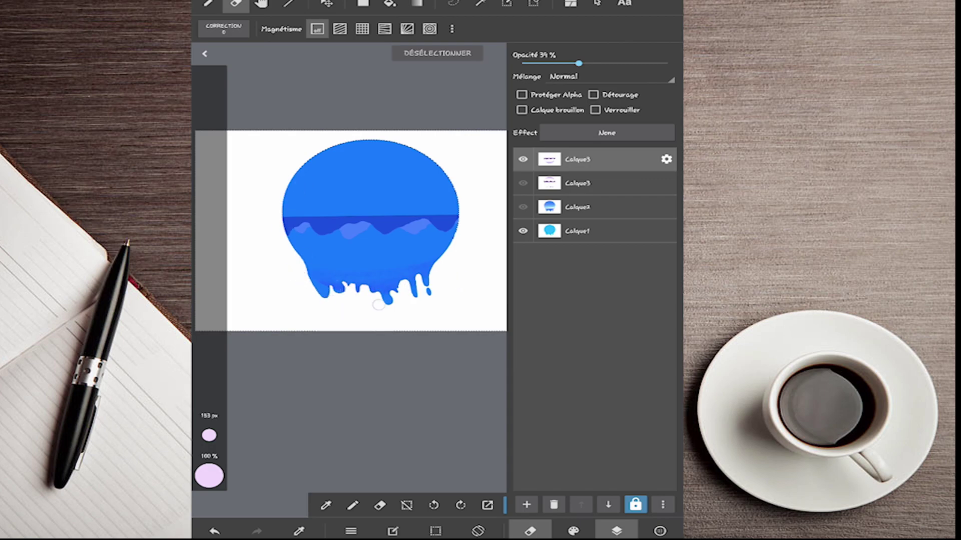
Show the mountains and blue gradient layers again, compare the reflection, and clear the selection.
left_click(522, 183)
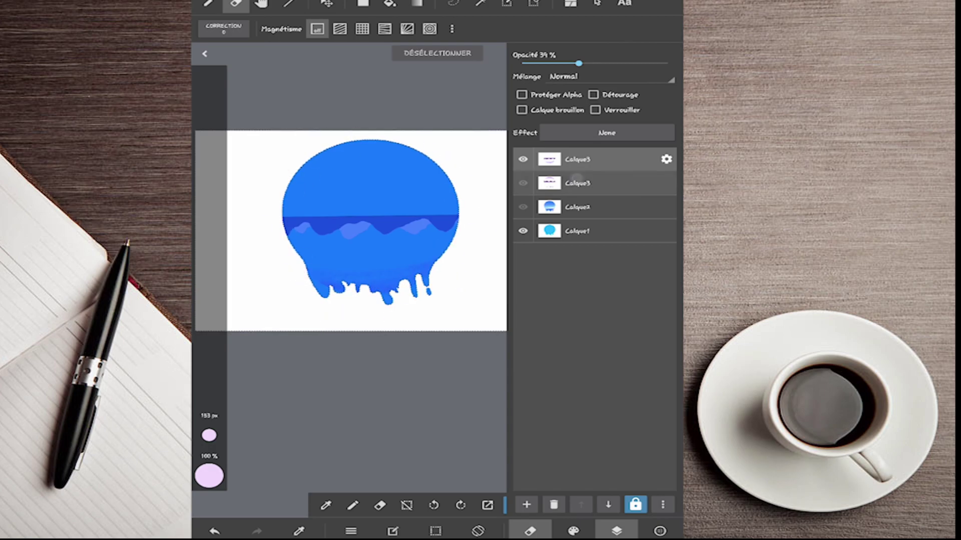
left_click(578, 182)
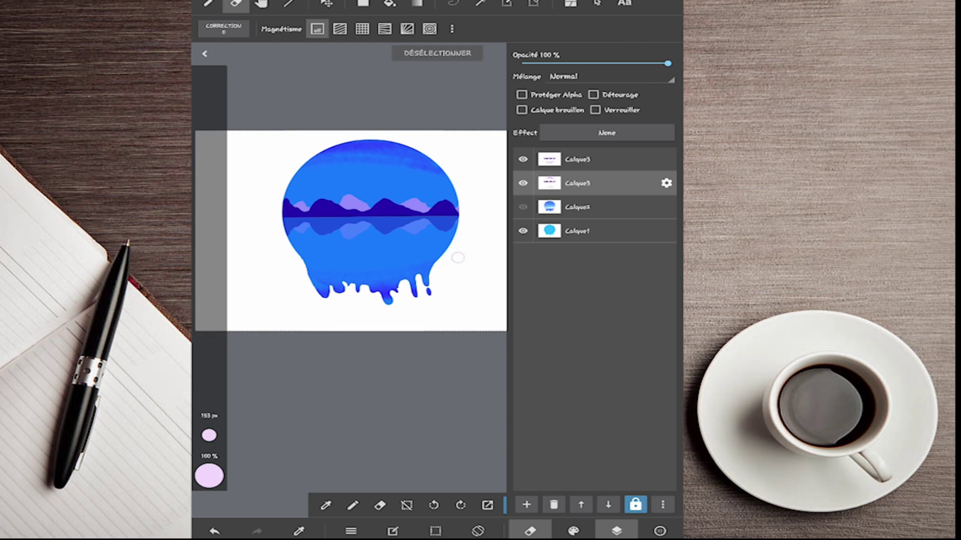
left_click(523, 160)
left_click(523, 207)
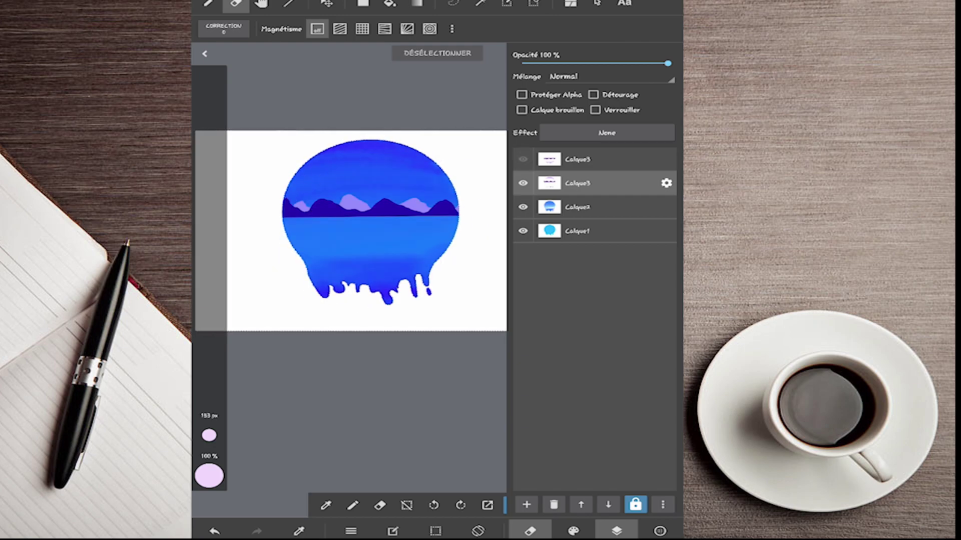
left_click(522, 159)
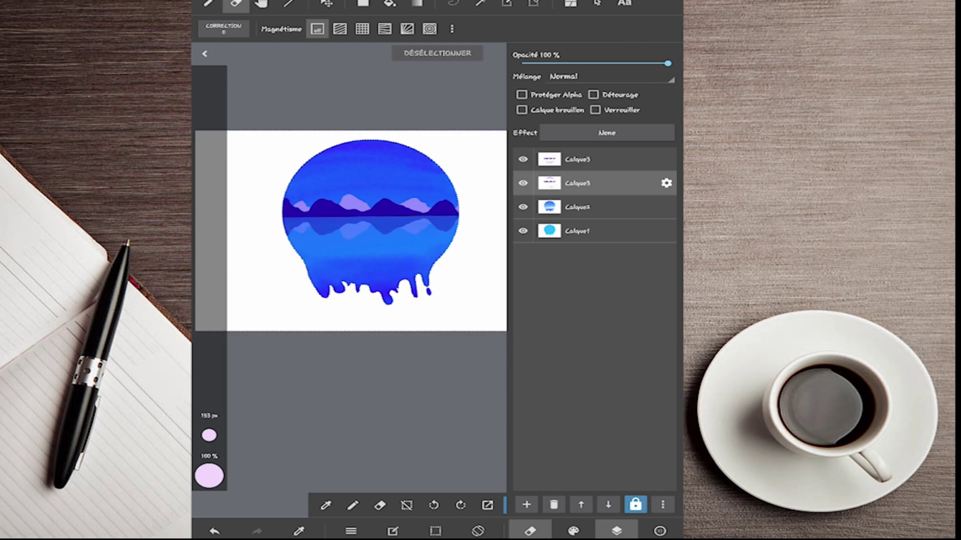
left_click(467, 52)
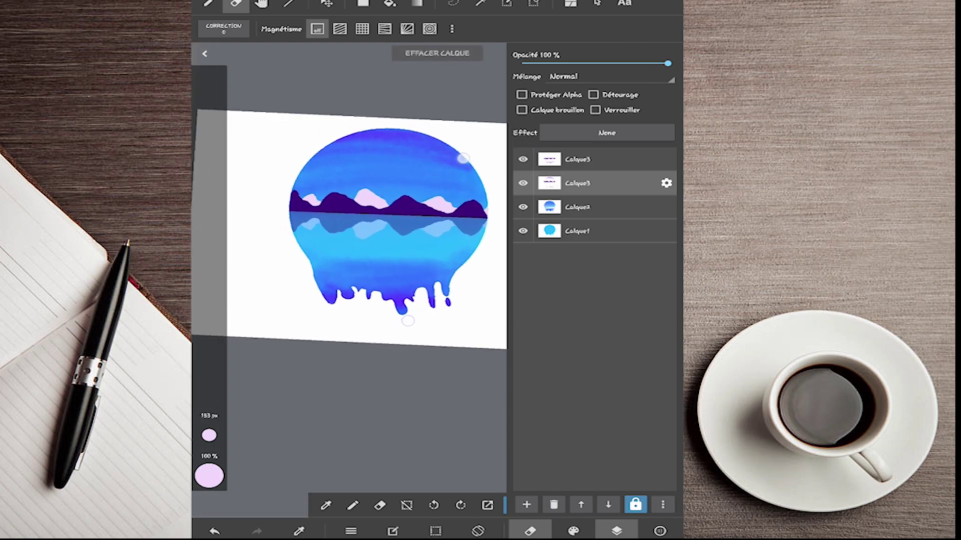
Draw a white ellipse outline for the moon in the upper sky.
left_click(616, 530)
scroll(384, 236, "up", 5)
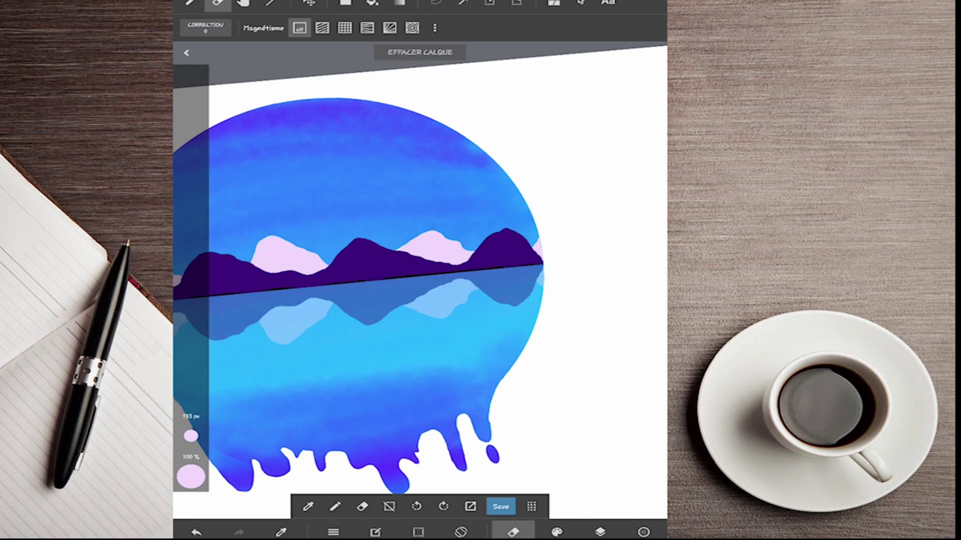
left_click(334, 506)
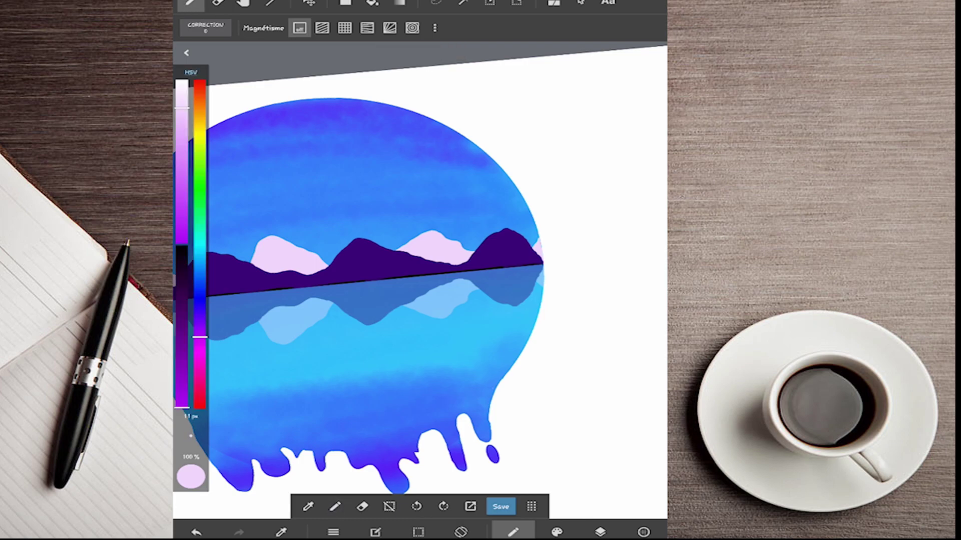
left_click(272, 3)
left_click(308, 28)
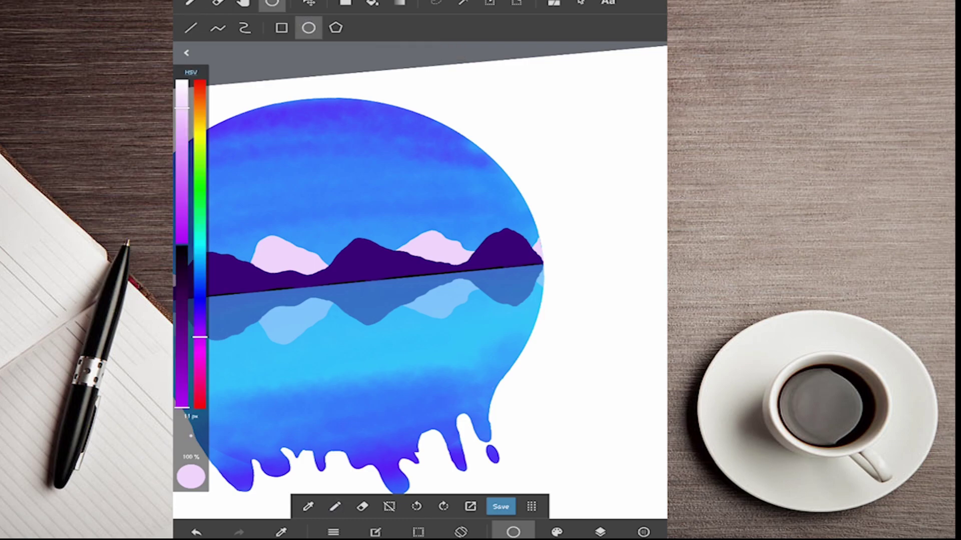
left_click_drag(409, 179, 448, 210)
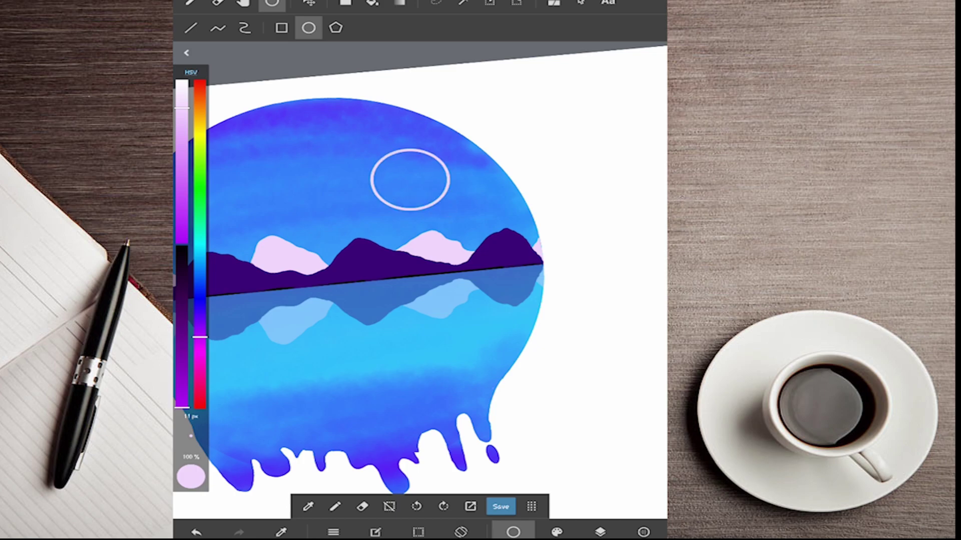
left_click(196, 532)
mouse_move(181, 108)
left_mouse_down()
mouse_move(181, 152)
mouse_move(181, 82)
left_mouse_up()
left_click_drag(434, 187, 469, 216)
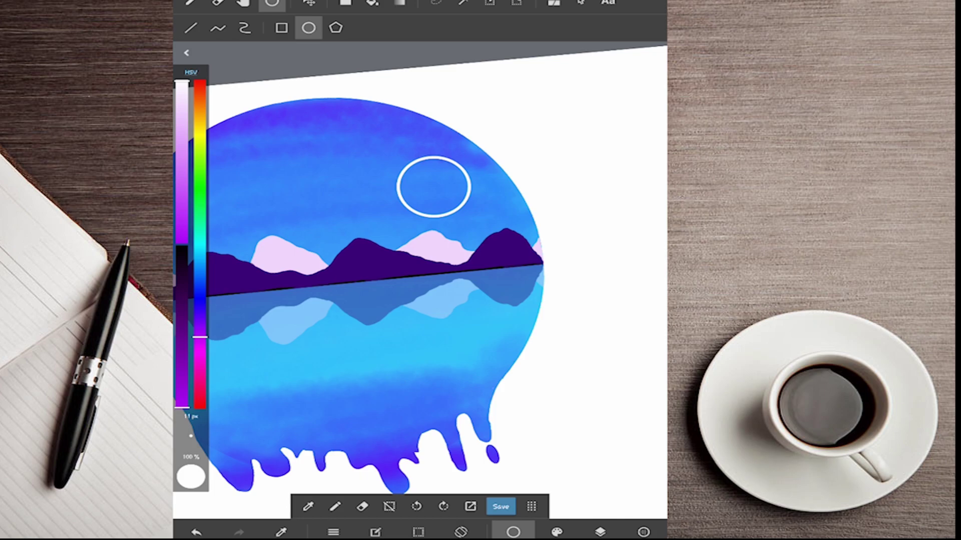
Return to the pen and hide the three lower layers.
left_click(190, 2)
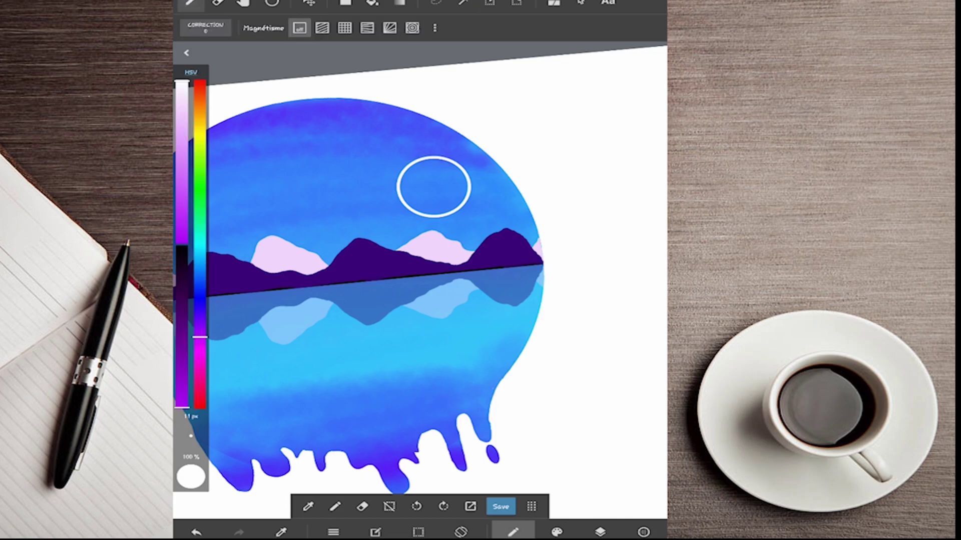
left_click(600, 532)
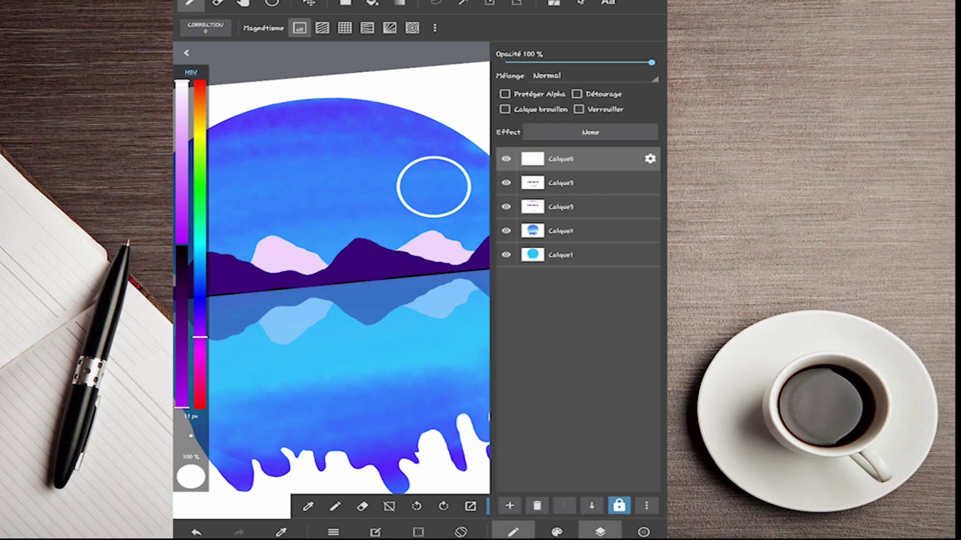
left_click(506, 254)
left_click(506, 230)
left_click(506, 206)
Toggle layer visibility so only the base circle and moon layer show.
left_click(505, 231)
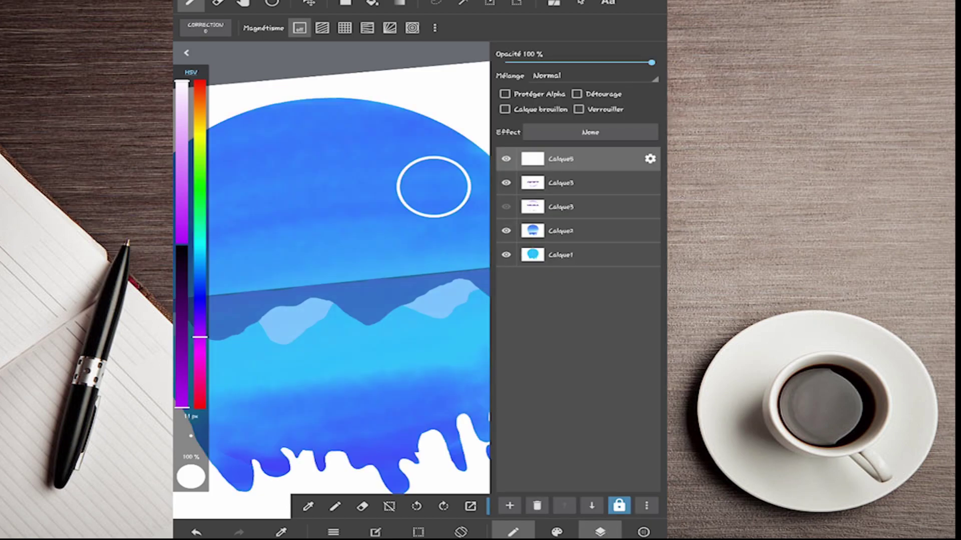
left_click(505, 207)
left_click(506, 182)
left_click(506, 207)
left_click(506, 182)
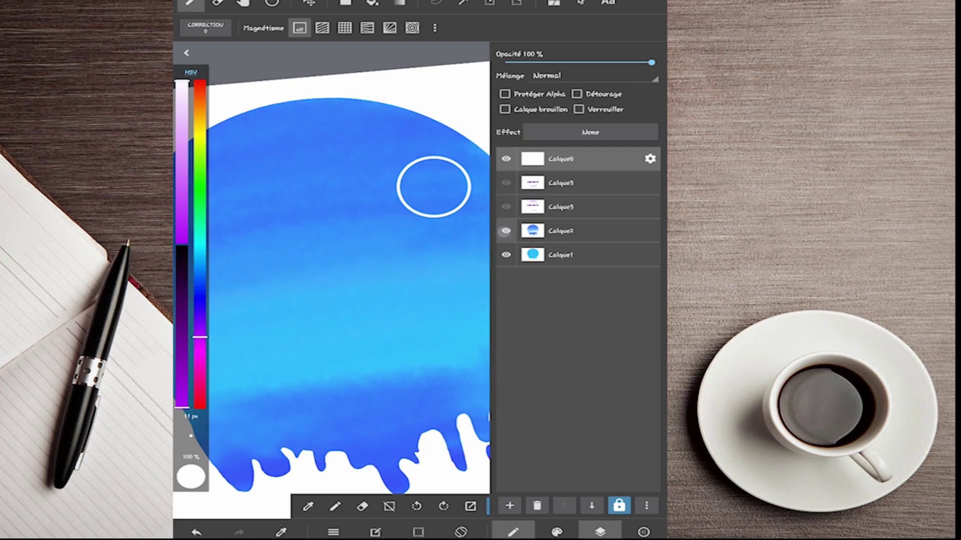
left_click(506, 231)
left_click(506, 255)
Bucket-fill the moon outline white, then show the gradient and mountains and select the reflection layer.
left_click(463, 2)
left_click(371, 3)
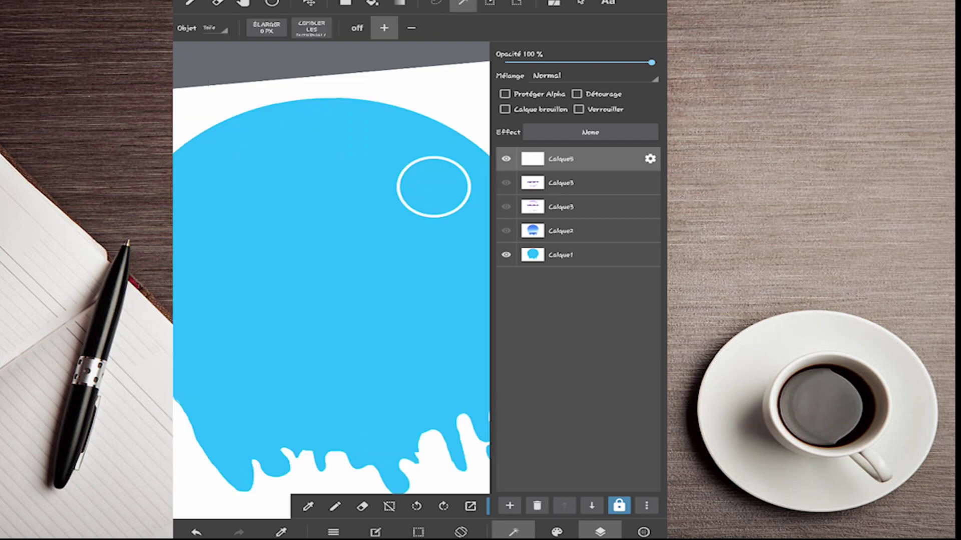
left_click(434, 190)
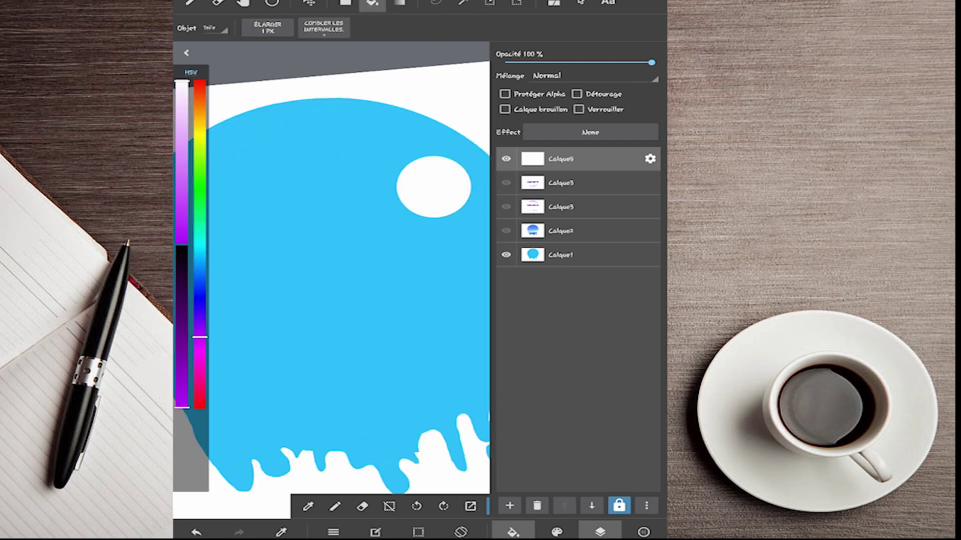
left_click(506, 230)
left_click(506, 207)
left_click(575, 183)
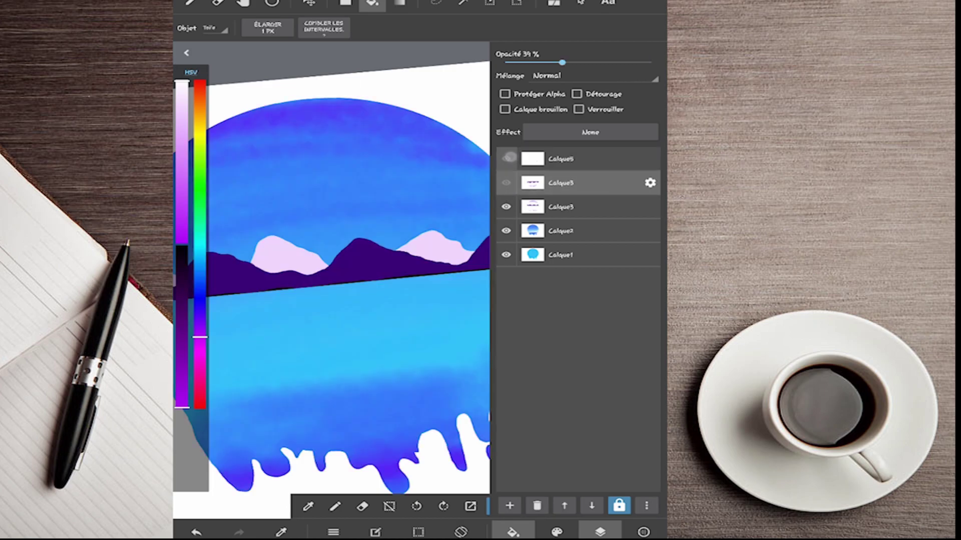
Choose the Fluffy Watercolor 3 brush, check its settings, and close the panels.
scroll(350, 250, "up", 3)
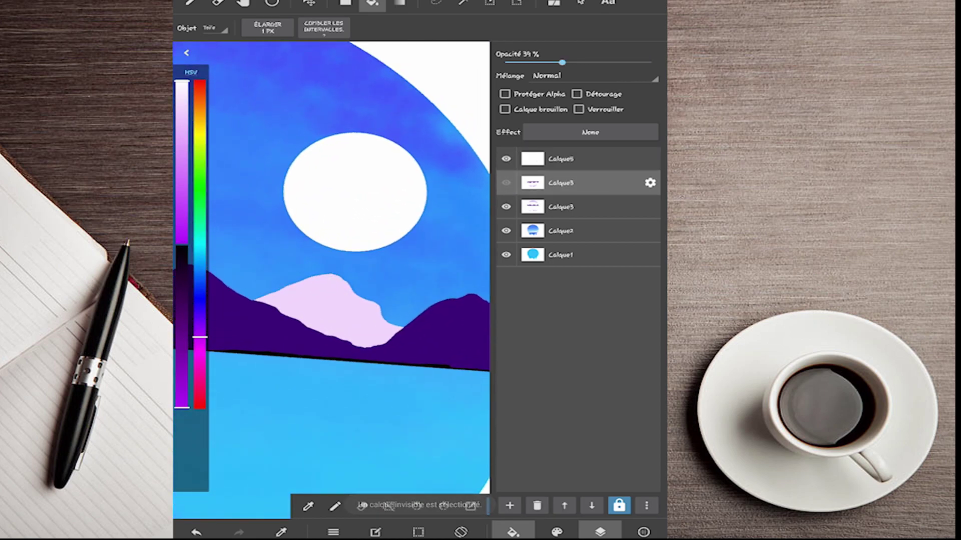
left_click_drag(237, 369, 238, 343)
left_click(254, 505)
left_click(284, 505)
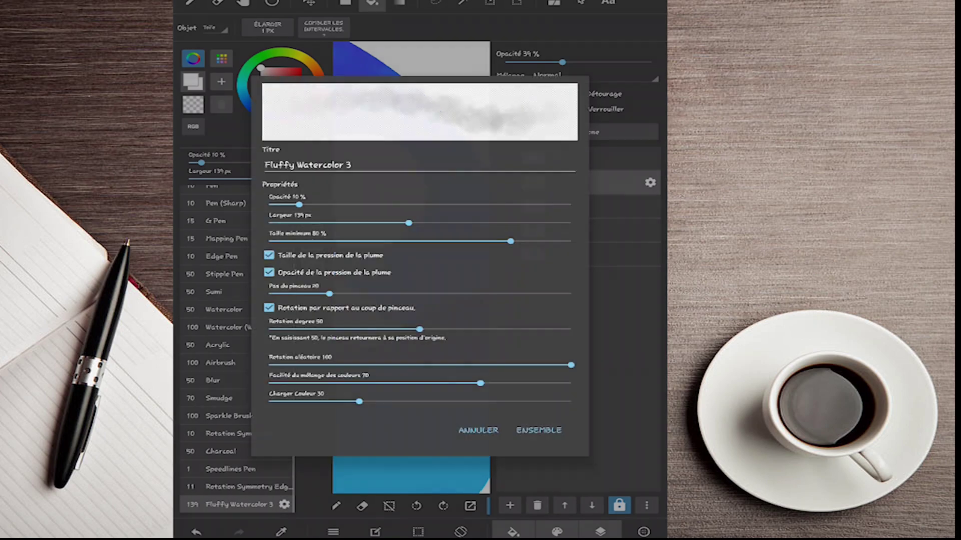
left_click(538, 431)
left_click(599, 532)
left_click(557, 532)
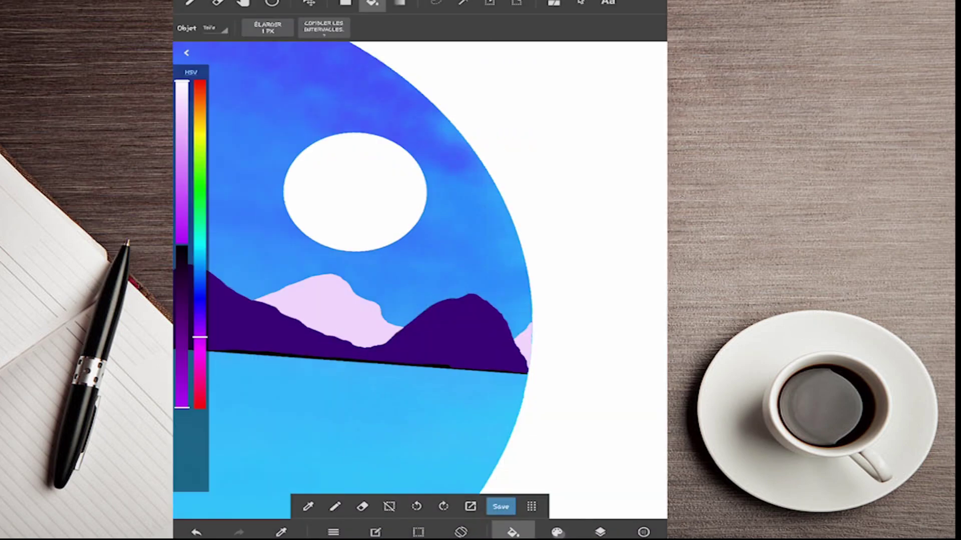
Zoom in on the moon and pick a dark grey colour for the pen.
scroll(307, 125, "up", 3)
mouse_move(200, 337)
left_mouse_down()
mouse_move(212, 282)
mouse_move(200, 362)
left_mouse_up()
left_click_drag(182, 312, 181, 289)
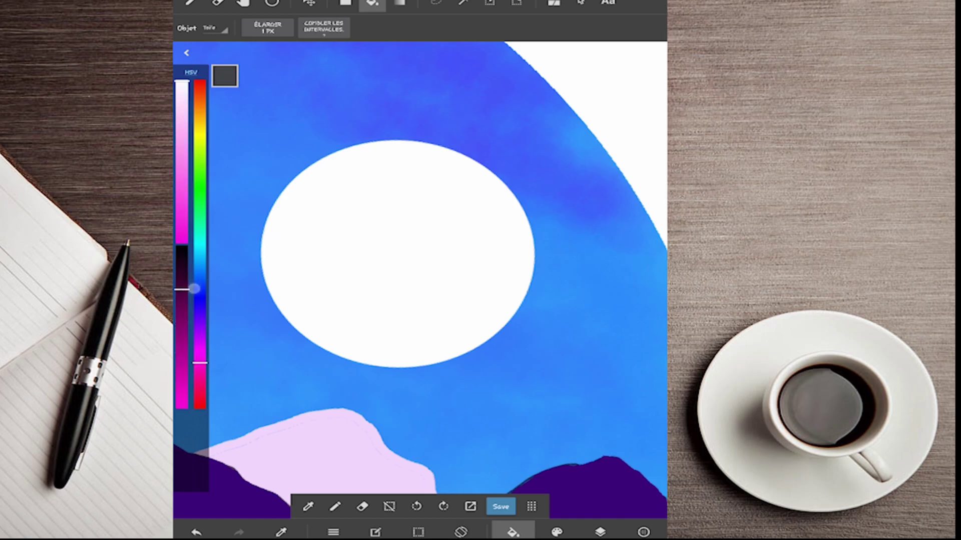
left_click(334, 506)
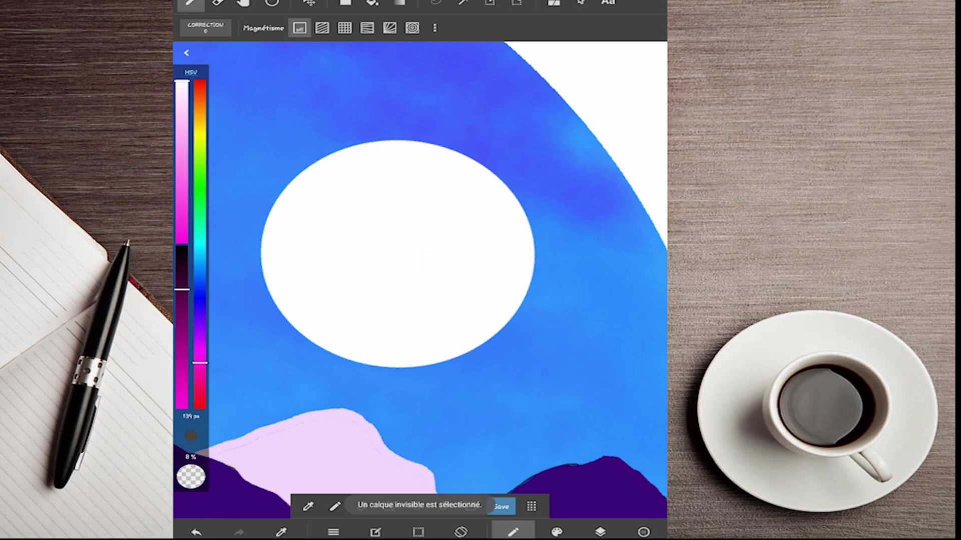
Magic-wand select the moon interior, switch to layer Calque5, and tune the brush size and opacity.
left_click(463, 3)
left_click(392, 180)
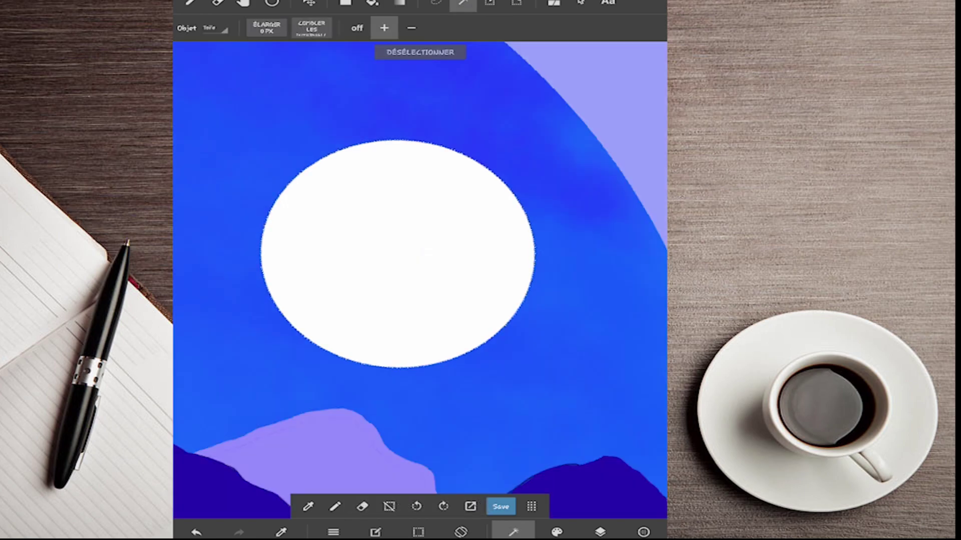
left_click(335, 506)
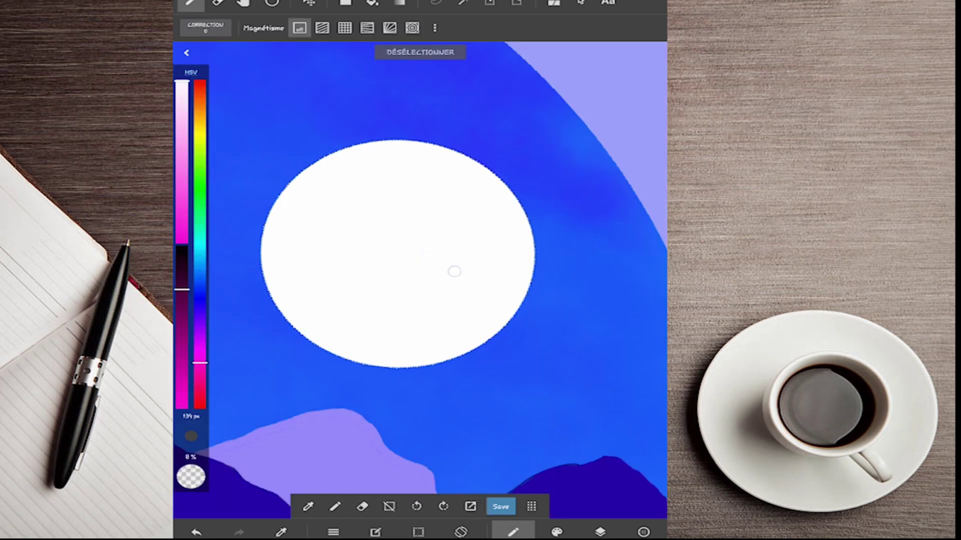
left_click_drag(454, 271, 510, 266)
left_click_drag(190, 436, 191, 450)
left_click(435, 291)
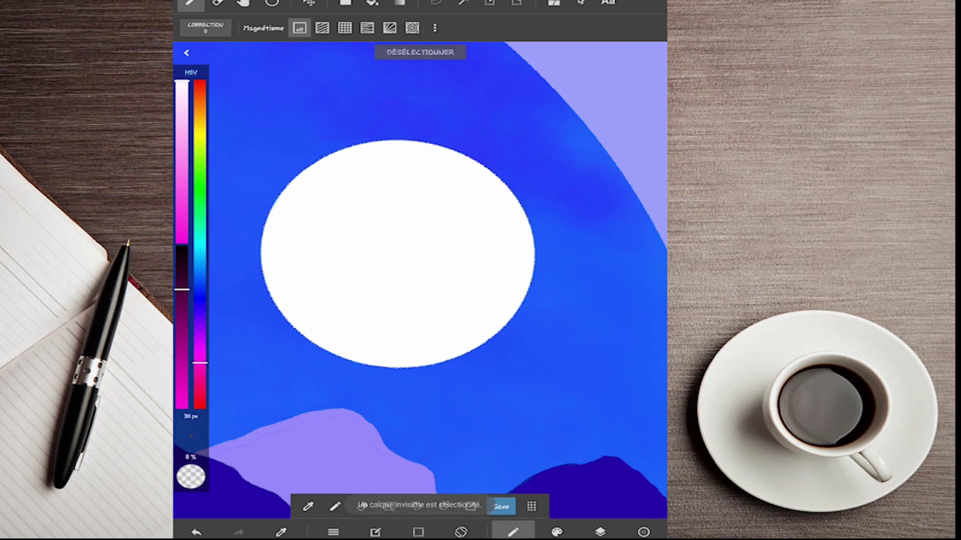
left_click(599, 532)
left_click(575, 158)
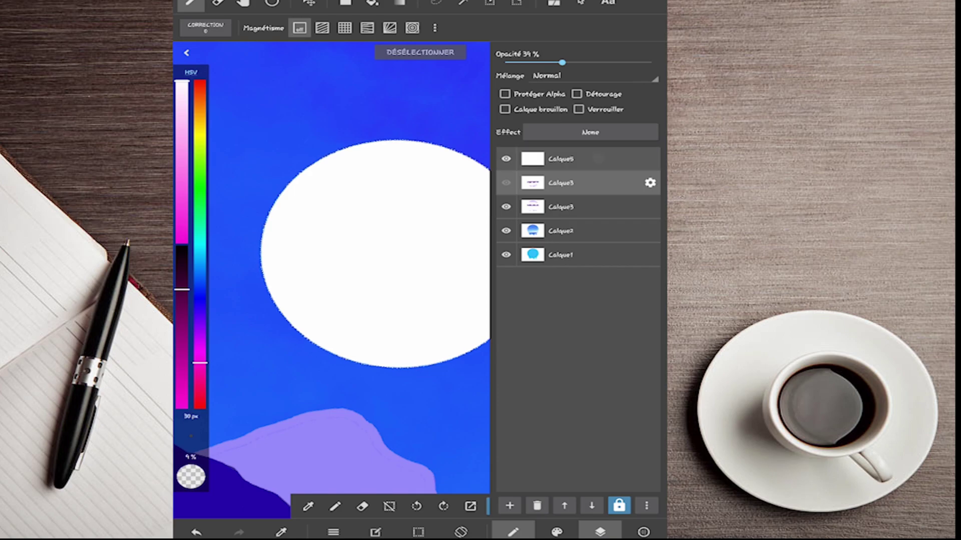
left_click(439, 298)
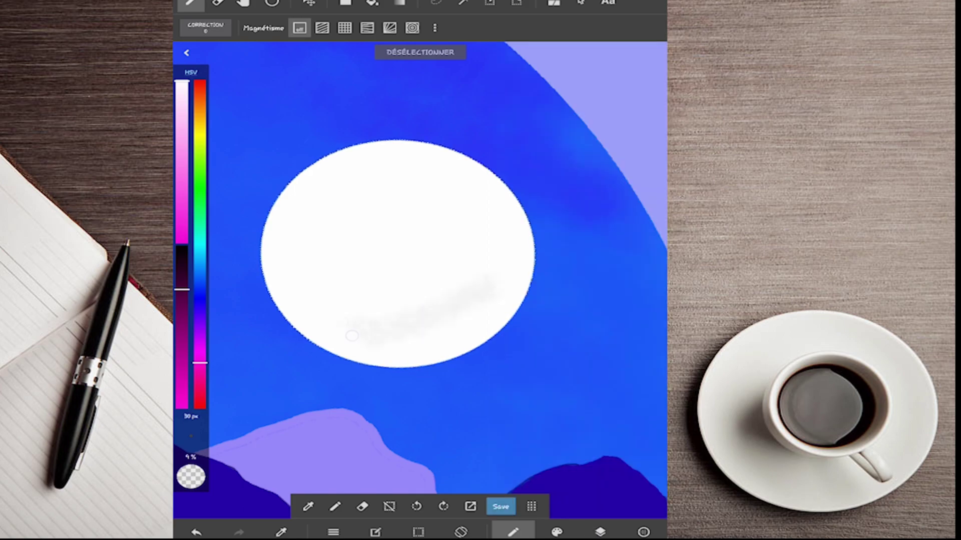
mouse_move(191, 471)
left_mouse_down()
mouse_move(190, 426)
mouse_move(190, 440)
left_mouse_up()
Paint cloudy grey shading across the middle, upper and lower parts of the moon.
left_click_drag(413, 260, 392, 295)
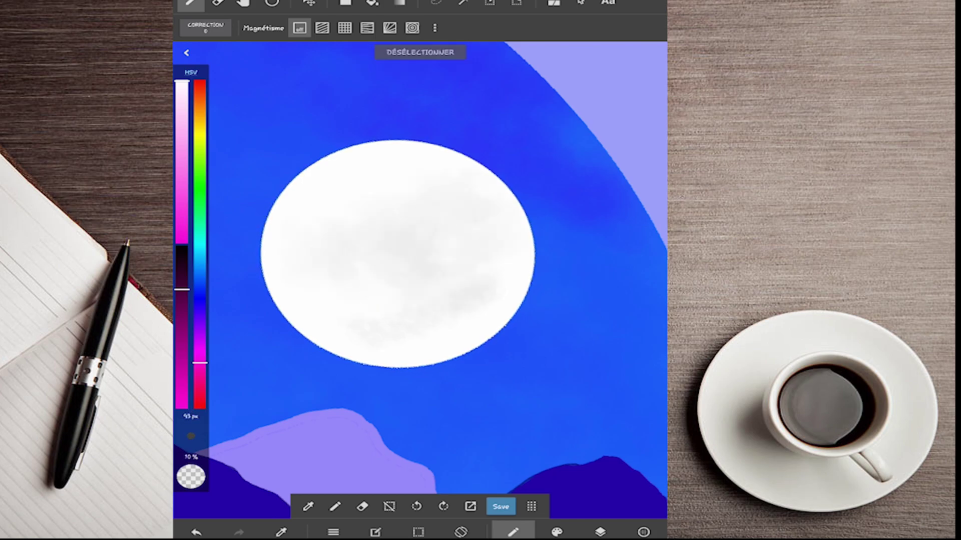
left_click_drag(285, 220, 425, 155)
left_click_drag(368, 352, 450, 326)
mouse_move(345, 310)
left_mouse_down()
mouse_move(400, 300)
mouse_move(388, 270)
left_mouse_up()
left_click_drag(380, 320, 470, 315)
left_click_drag(340, 325, 450, 350)
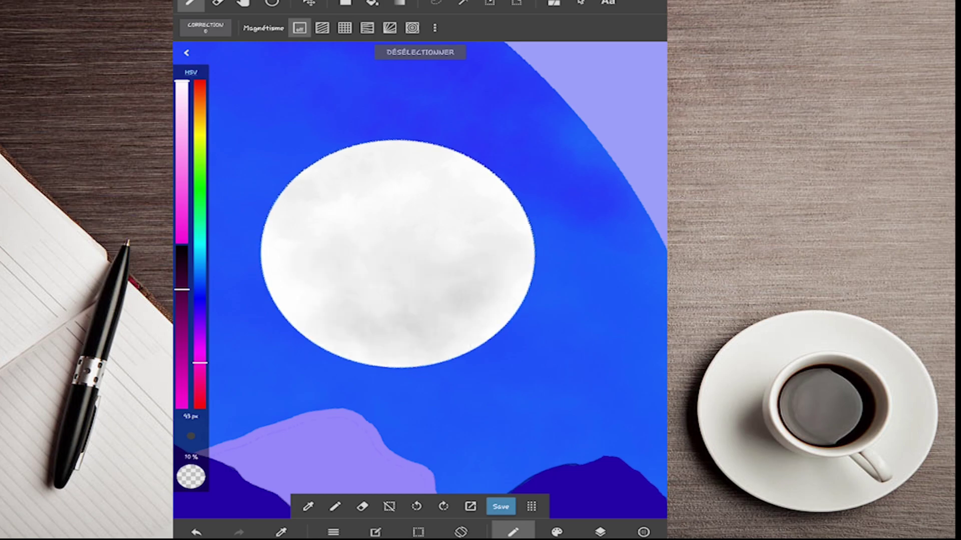
left_click_drag(315, 350, 500, 300)
scroll(421, 281, "down", 5)
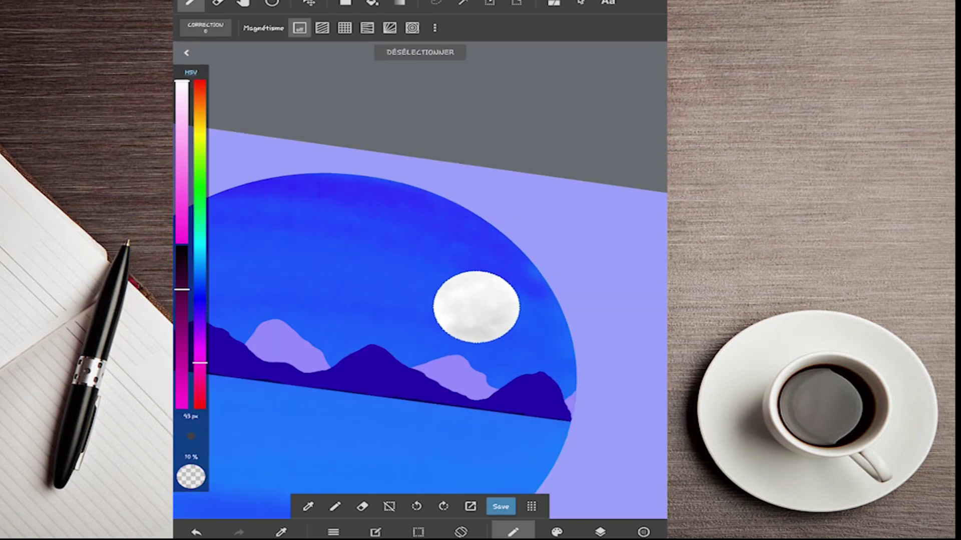
Deselect the moon, shrink the brush to 5 px, and set the colour to white.
scroll(420, 280, "up", 4)
left_click(421, 52)
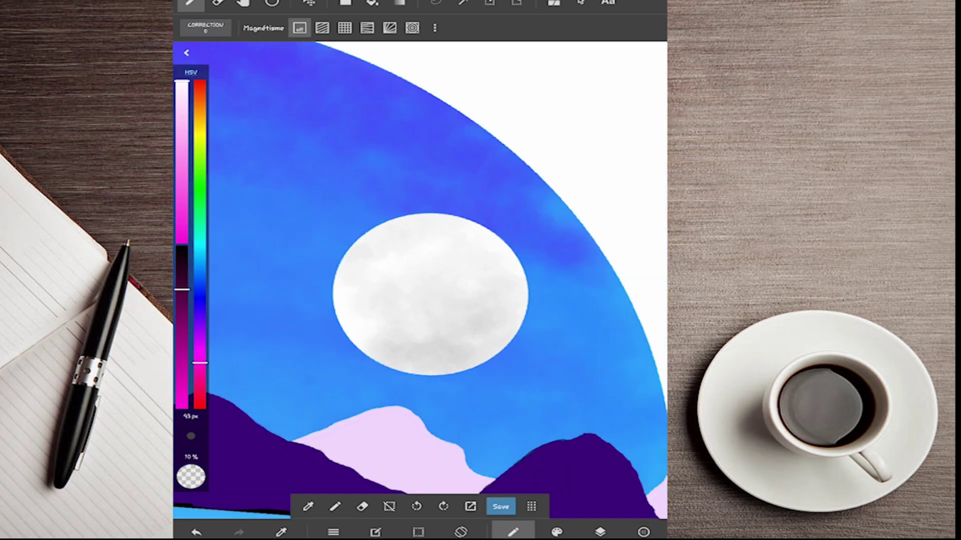
left_click_drag(187, 439, 192, 491)
left_click_drag(182, 289, 182, 408)
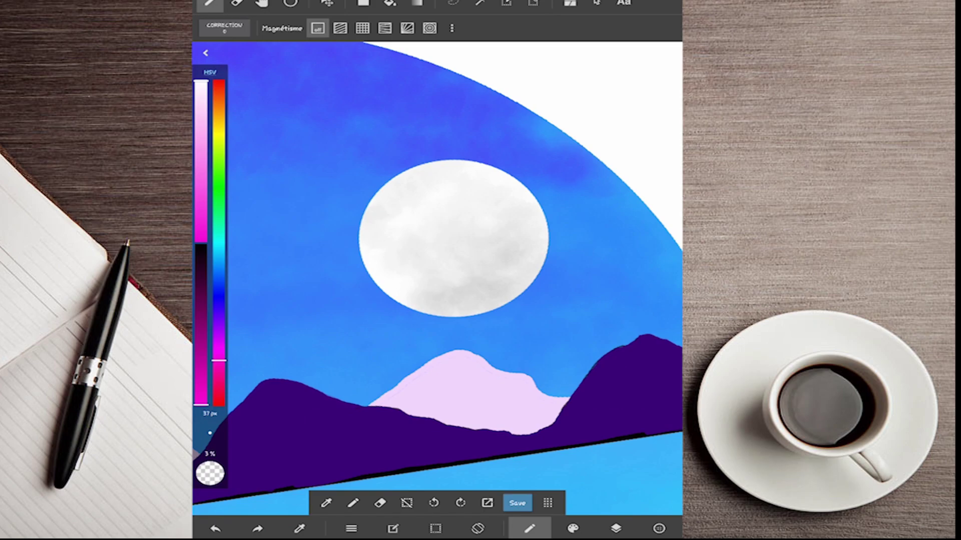
Airbrush a soft white glow around the moon's left, lower and right edges.
left_click_drag(425, 162, 352, 243)
left_click_drag(417, 150, 388, 303)
mouse_move(509, 316)
left_mouse_down()
mouse_move(536, 296)
mouse_move(559, 240)
mouse_move(498, 311)
mouse_move(560, 239)
mouse_move(453, 148)
mouse_move(518, 174)
left_mouse_up()
mouse_move(385, 180)
left_mouse_down()
mouse_move(360, 270)
mouse_move(400, 309)
mouse_move(510, 317)
left_mouse_up()
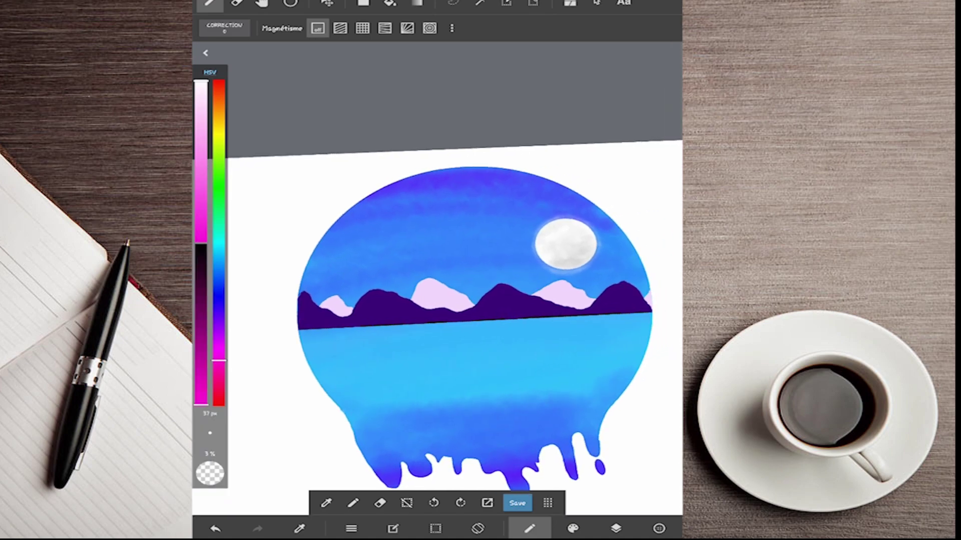
Choose the Snow flake 5 brush and raise its Taille minimum to 91%.
left_click(616, 528)
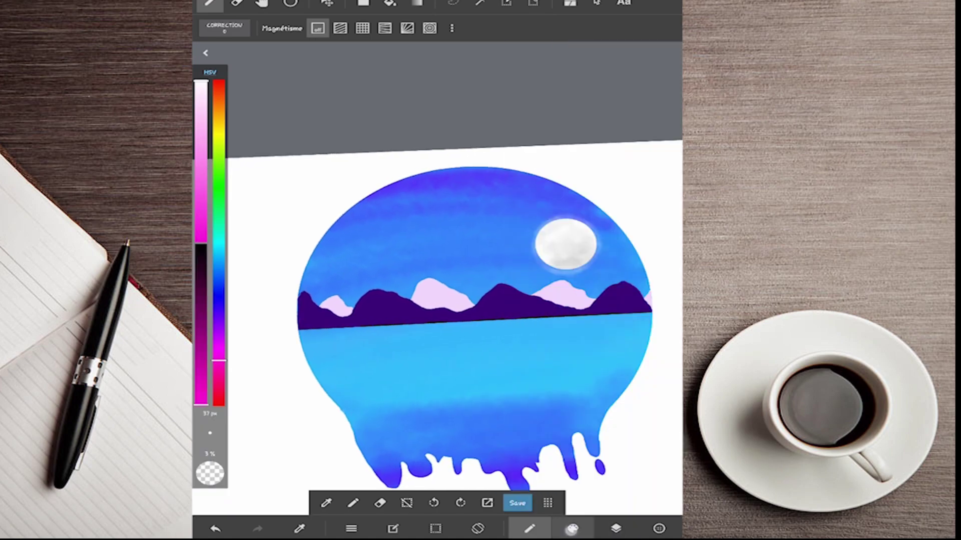
left_click(573, 529)
left_click(325, 198)
left_click_drag(500, 215, 561, 214)
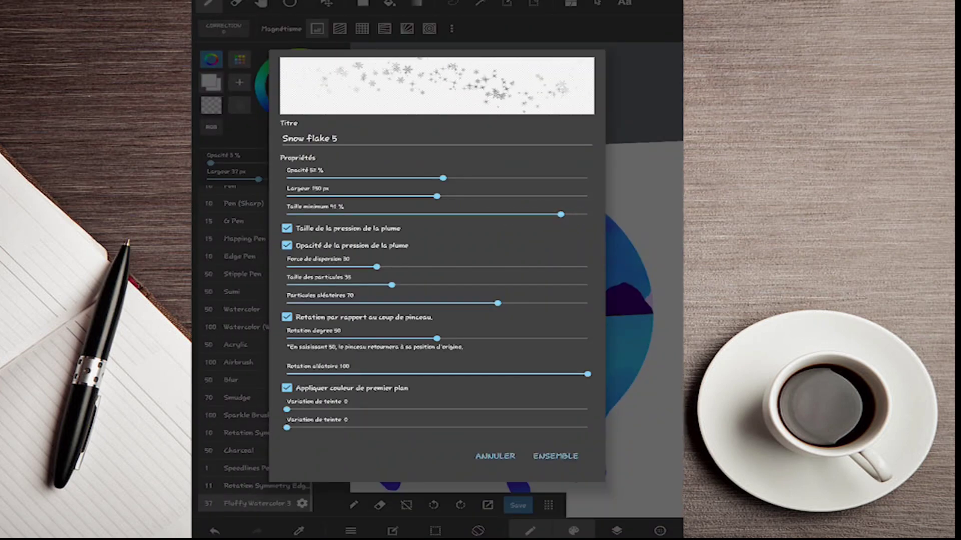
left_click(555, 456)
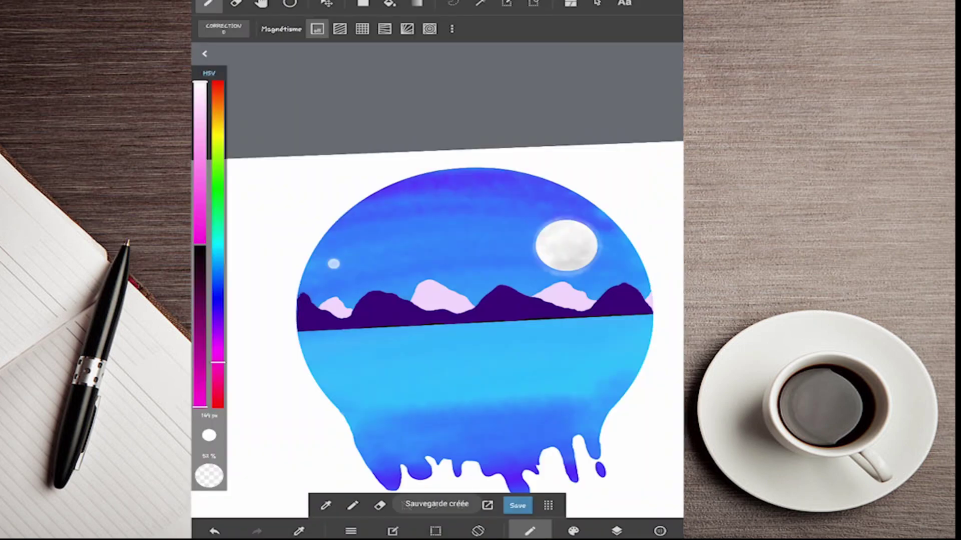
Paint faint white stars across the sky at 17% brush opacity, redoing the first trail.
left_click_drag(330, 266, 448, 189)
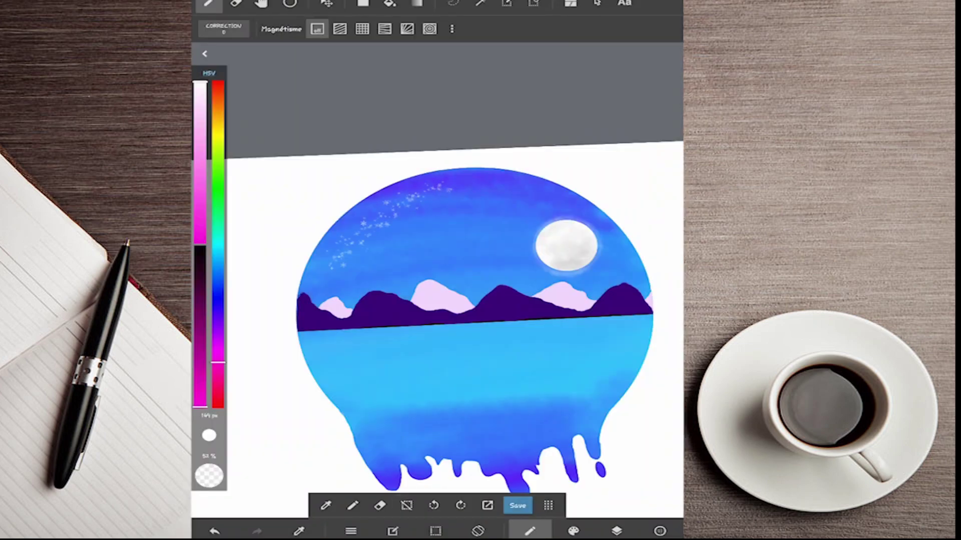
left_click(214, 531)
left_click_drag(209, 475, 209, 495)
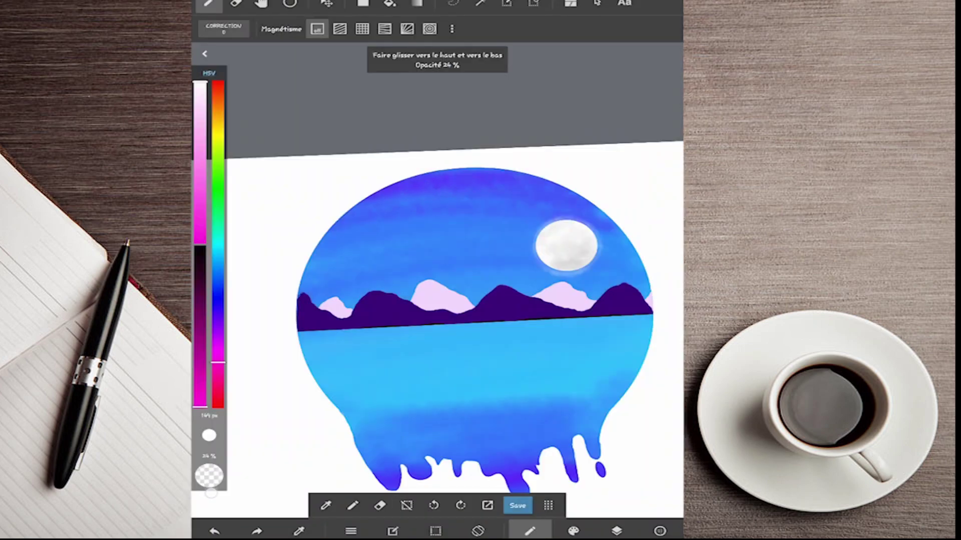
left_click_drag(328, 234, 481, 213)
left_click(604, 235)
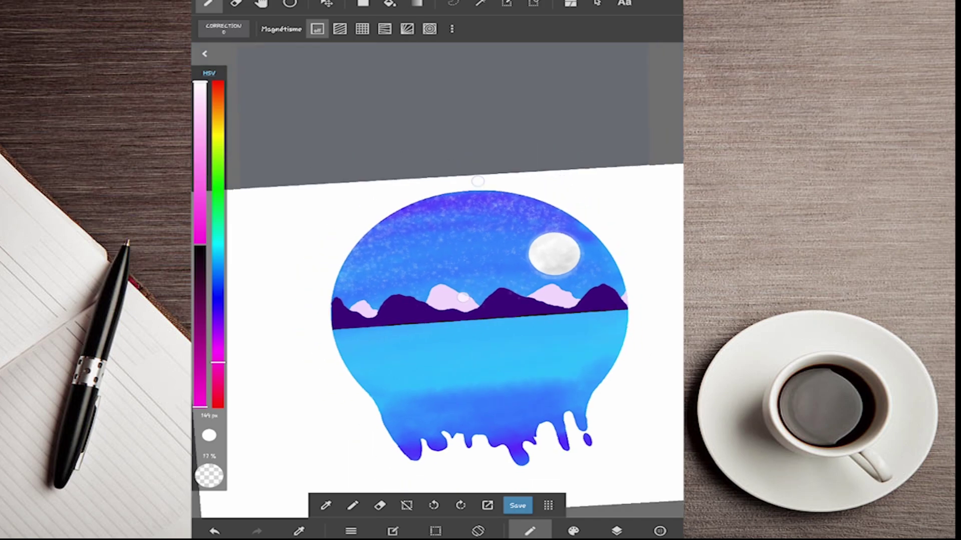
mouse_move(506, 310)
left_mouse_down()
mouse_move(506, 249)
mouse_move(521, 255)
left_mouse_up()
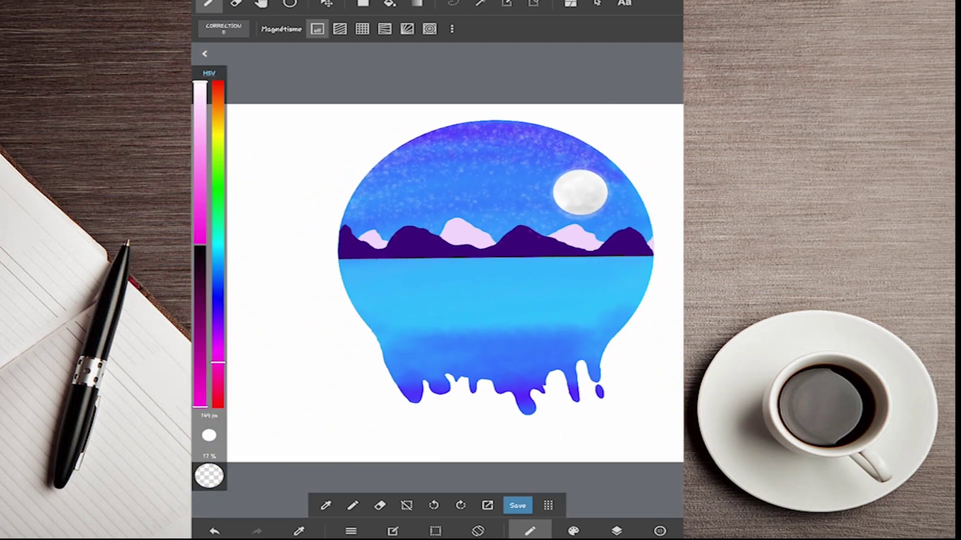
Duplicate the Calque5 moon layer and flip the copy vertically.
left_click(616, 531)
left_click(658, 501)
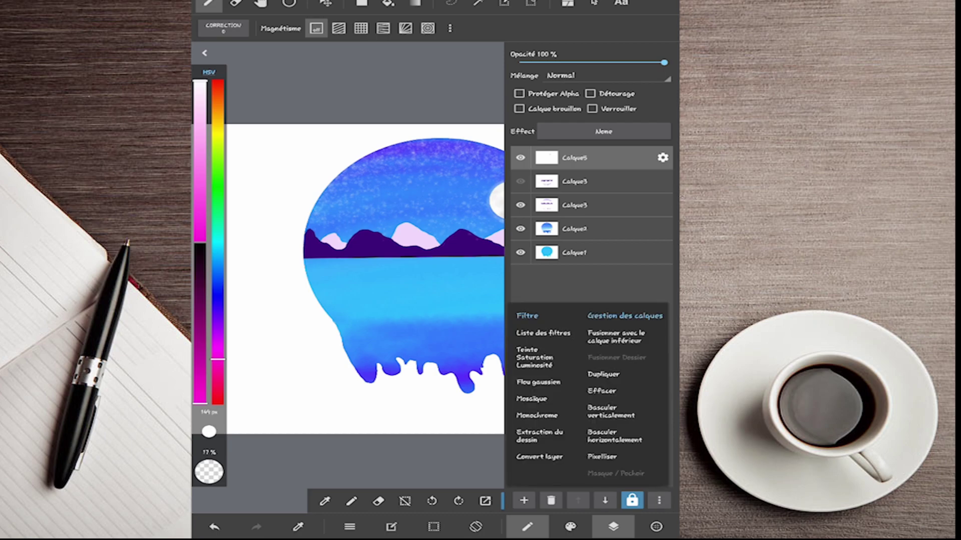
left_click(623, 374)
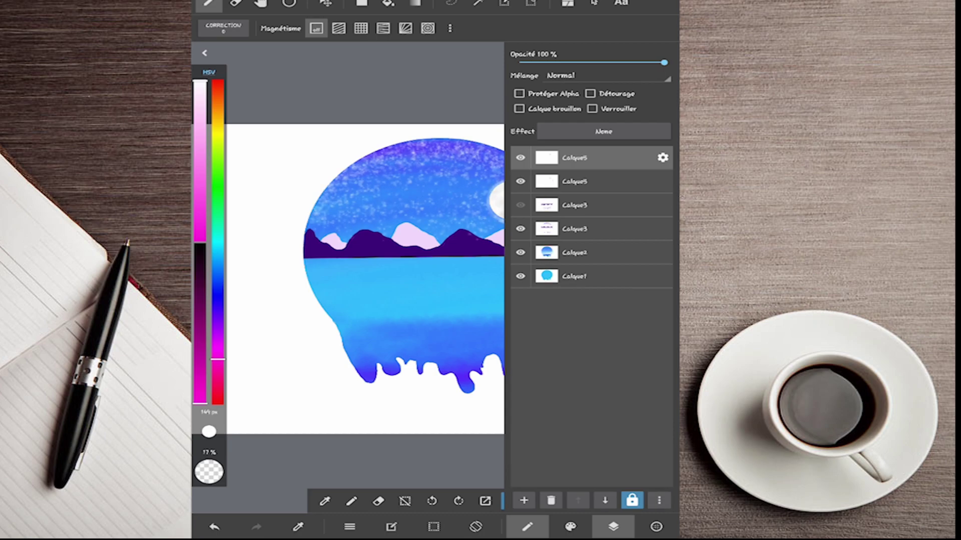
left_click(659, 501)
left_click(623, 411)
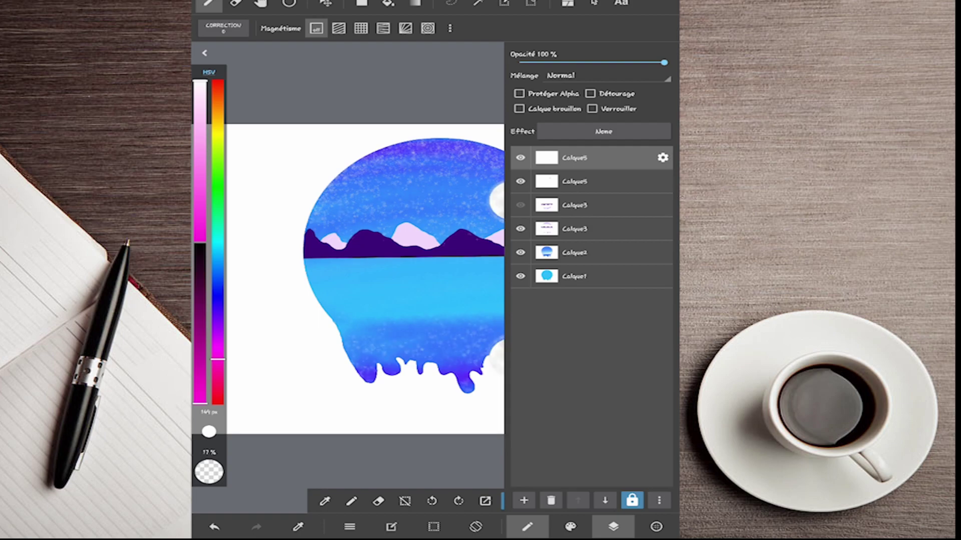
left_click(614, 527)
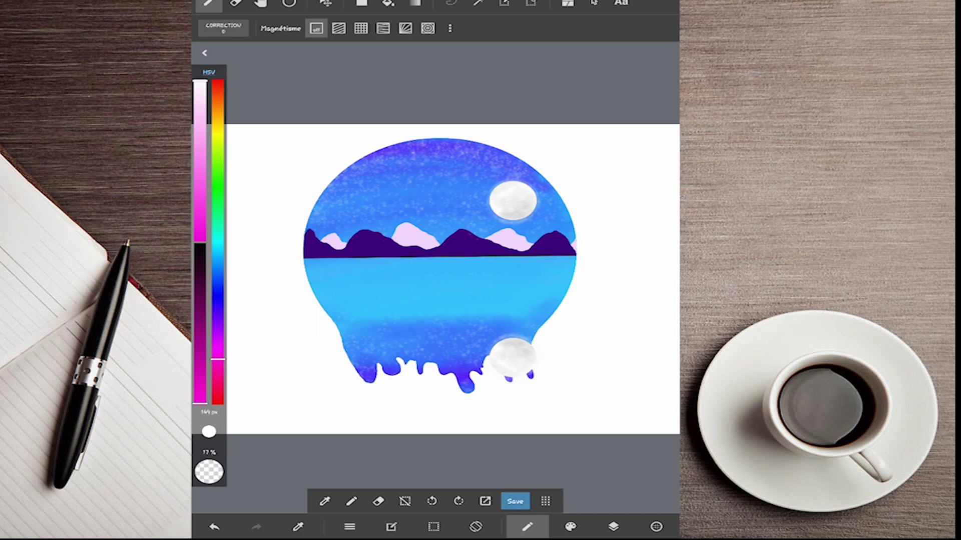
left_click(326, 3)
Drag the flipped moon up onto the water and fade its layer to about 64% opacity.
mouse_move(512, 357)
left_mouse_down()
mouse_move(509, 295)
mouse_move(520, 285)
mouse_move(521, 296)
mouse_move(511, 295)
left_mouse_up()
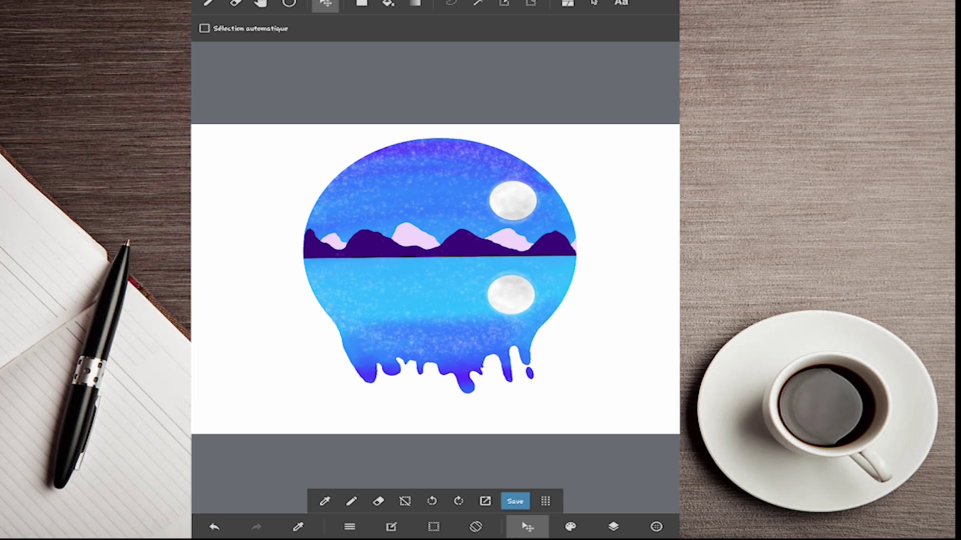
left_click(656, 526)
left_click(613, 526)
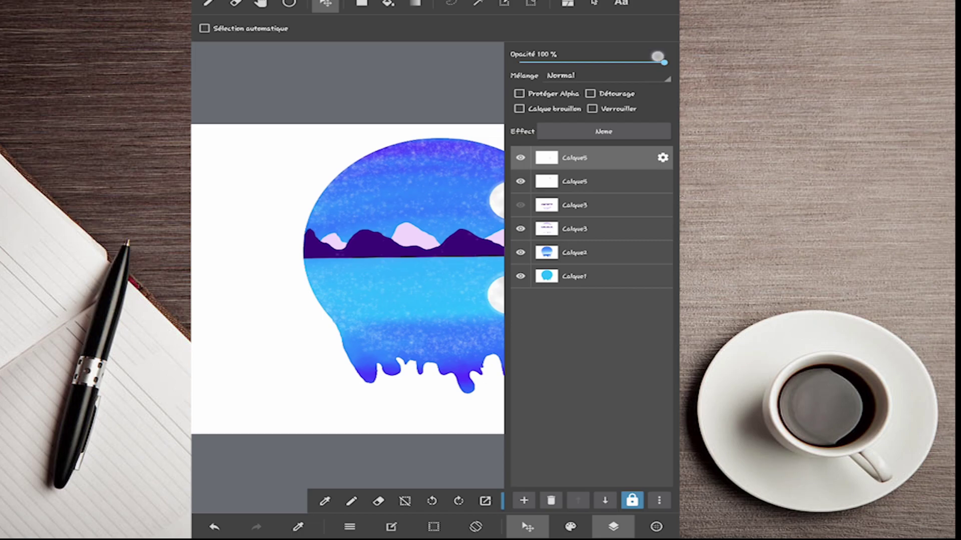
mouse_move(657, 59)
left_mouse_down()
mouse_move(568, 62)
mouse_move(612, 62)
left_mouse_up()
left_click(612, 528)
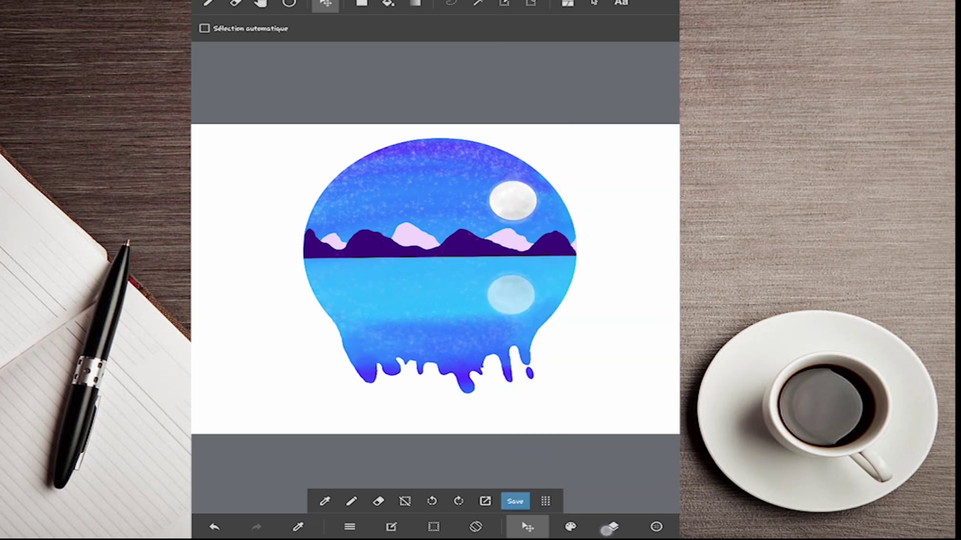
left_click(613, 527)
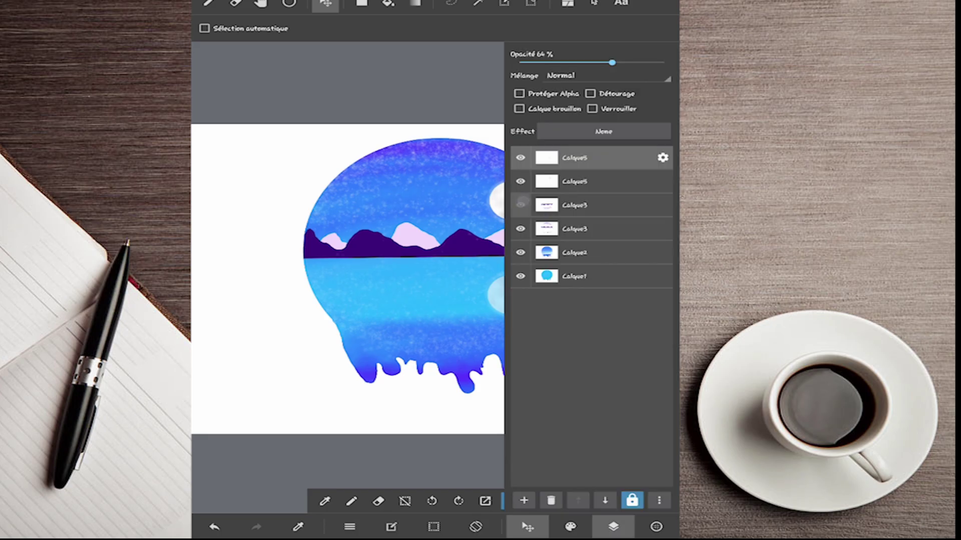